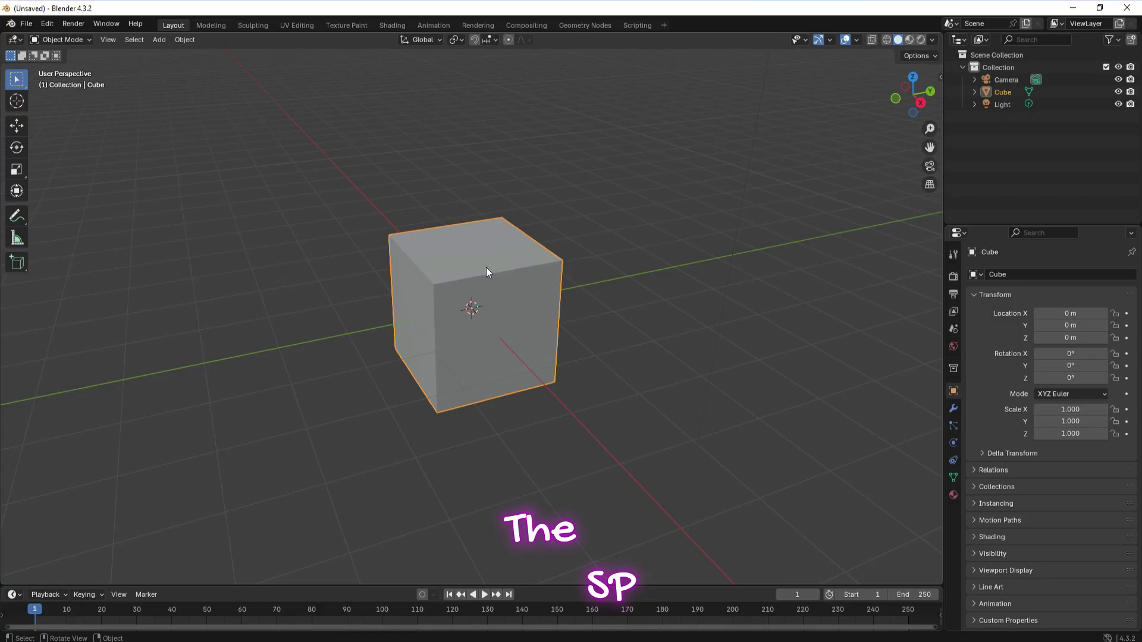
Subdivide the whole cube in Edit Mode with 8 cuts, then return to Object Mode.
left_click(79, 40)
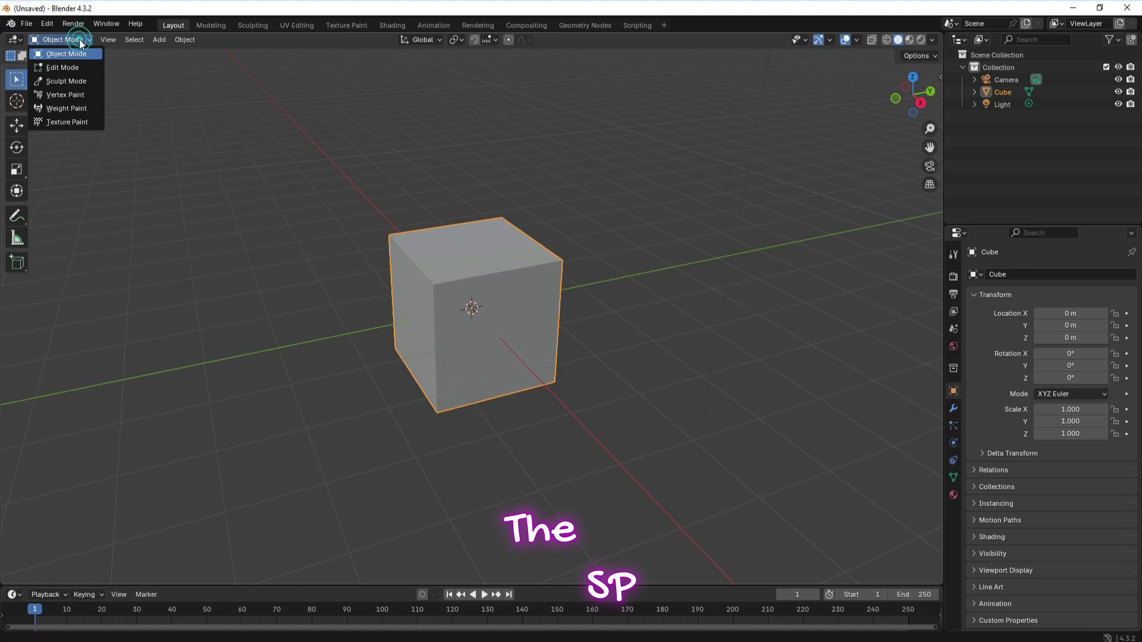
left_click(84, 68)
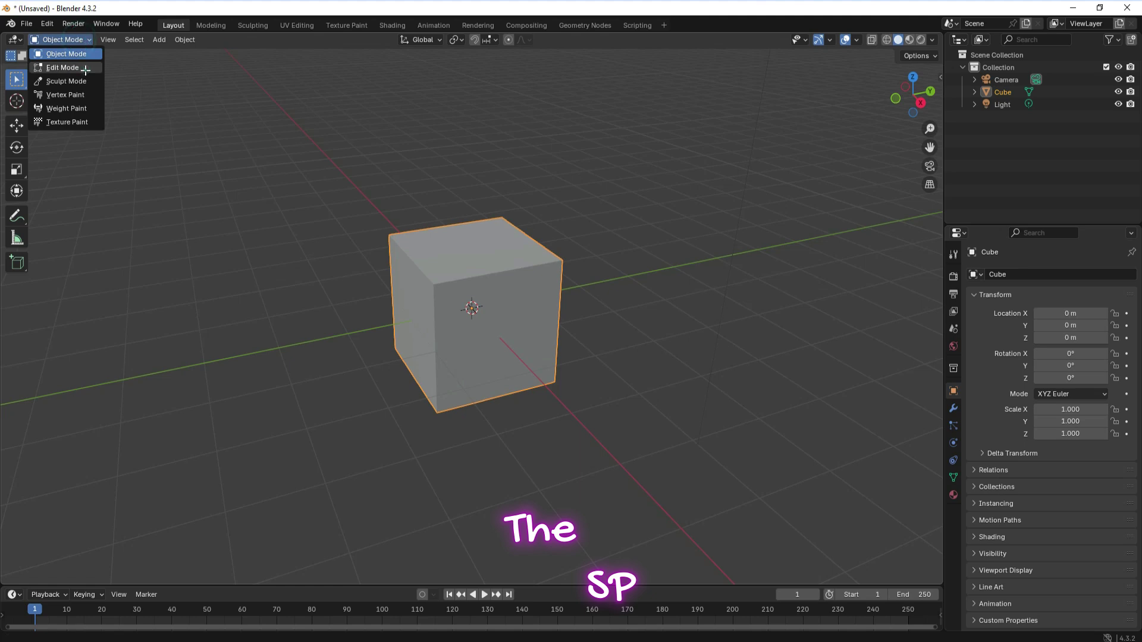
right_click(455, 264)
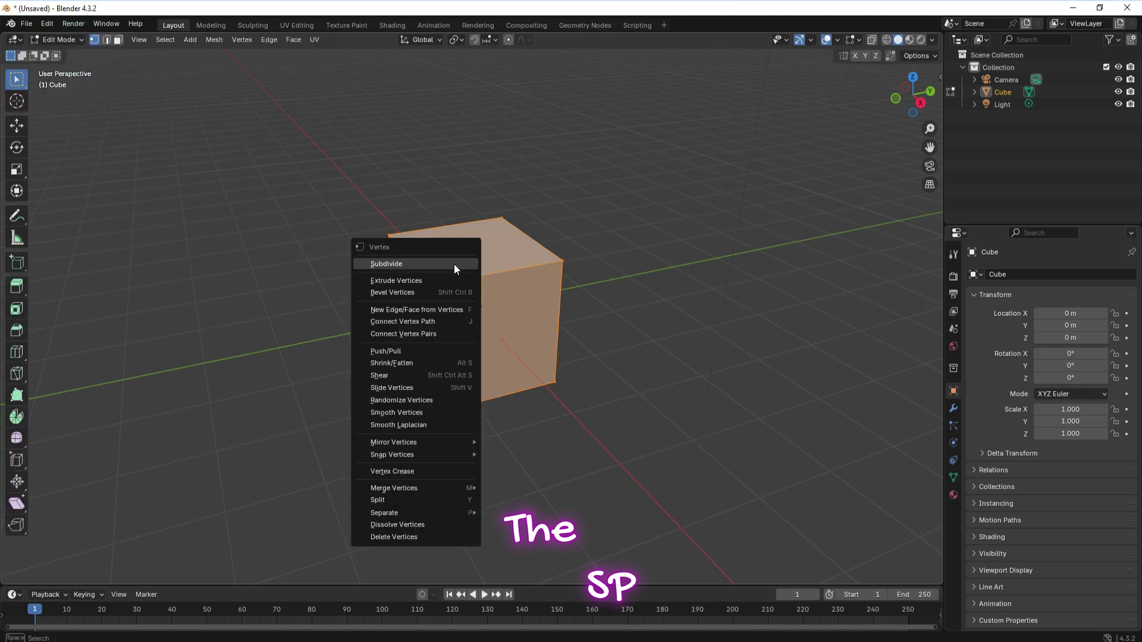
left_click(390, 264)
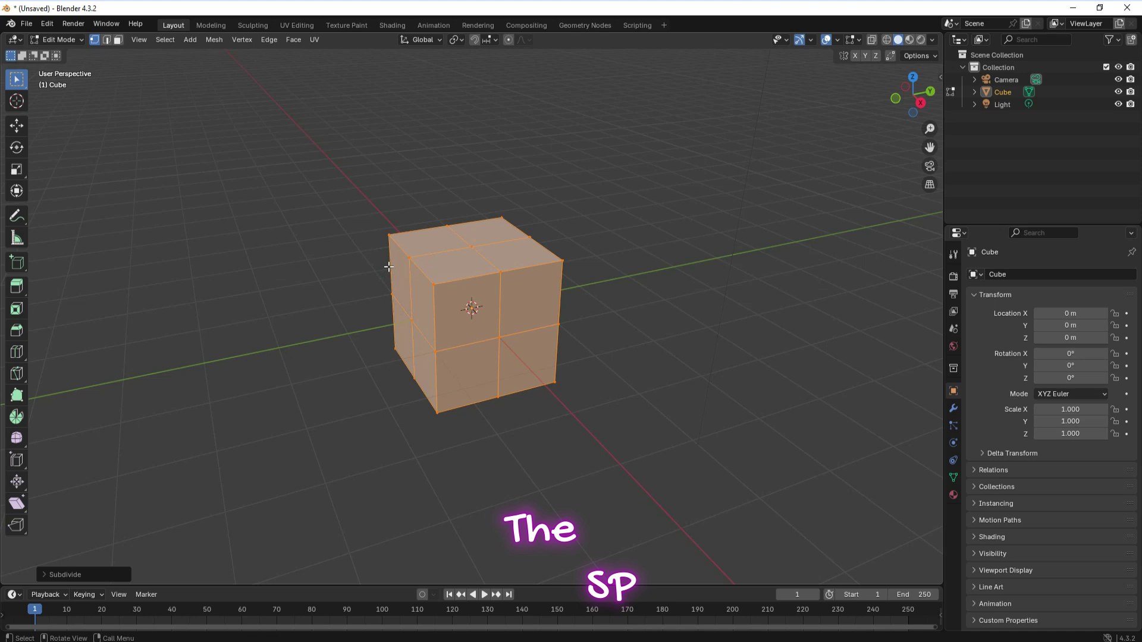
left_click(83, 578)
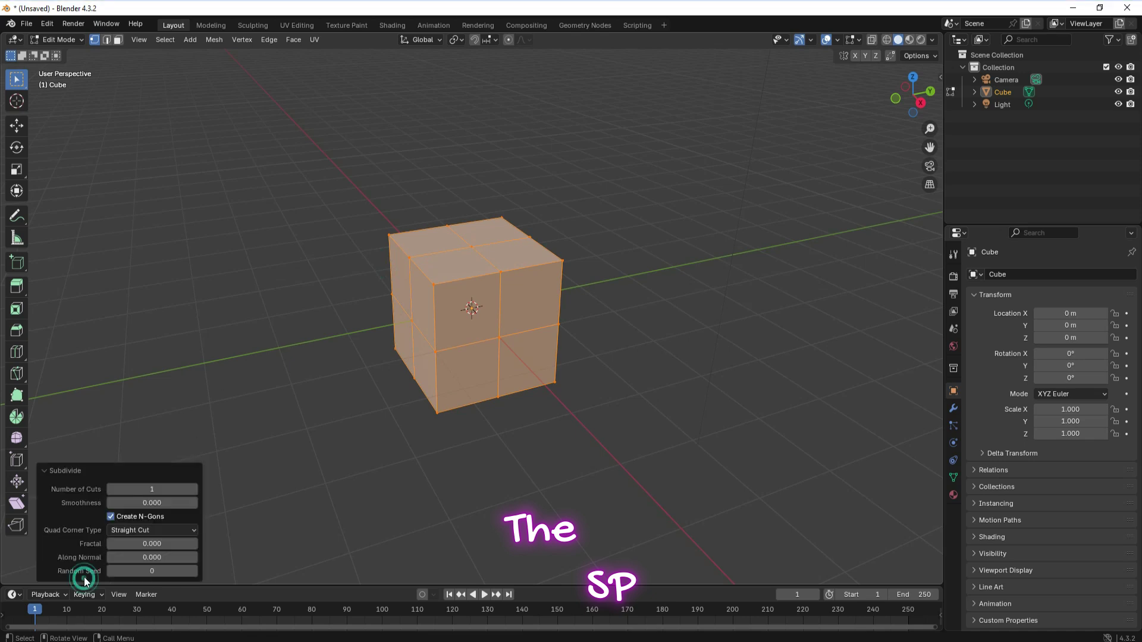
left_click_drag(147, 493, 185, 493)
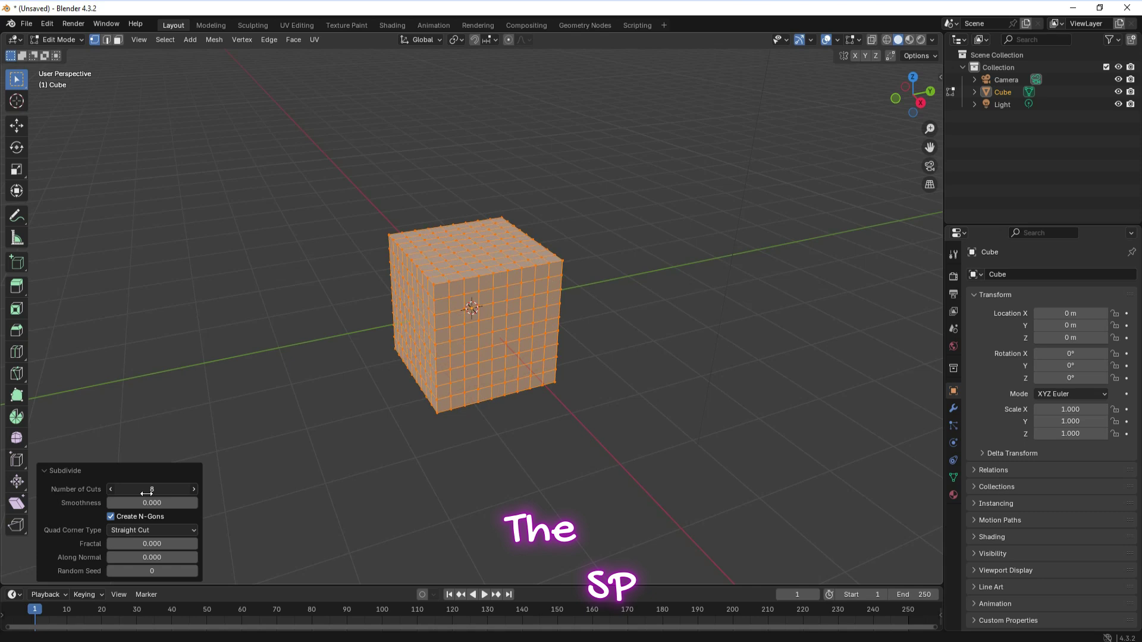
left_click(60, 40)
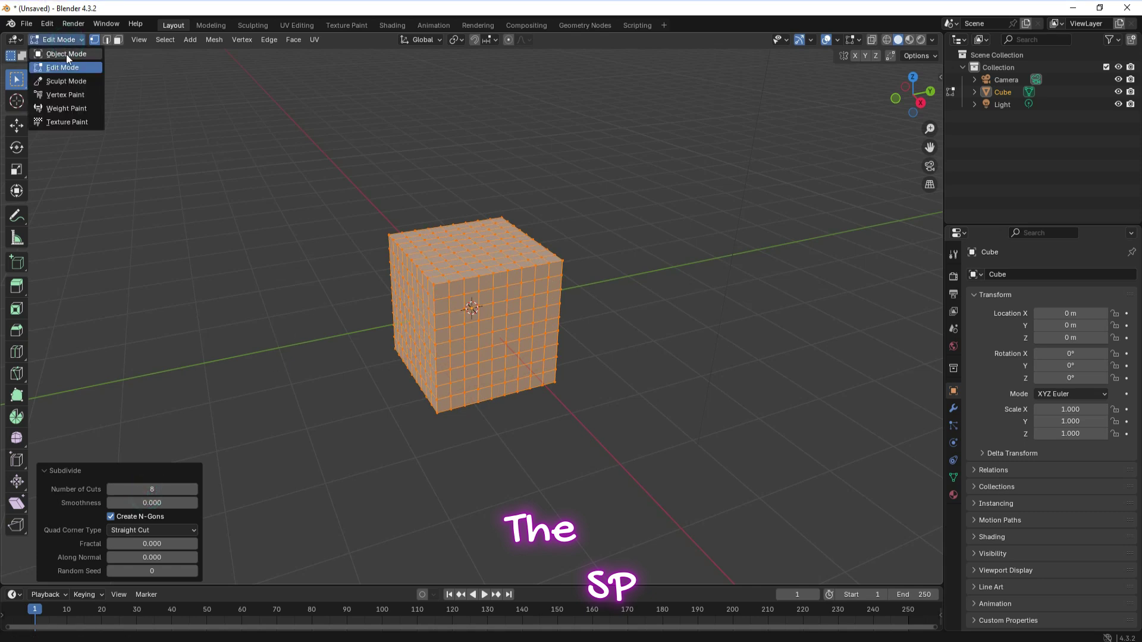
left_click(66, 54)
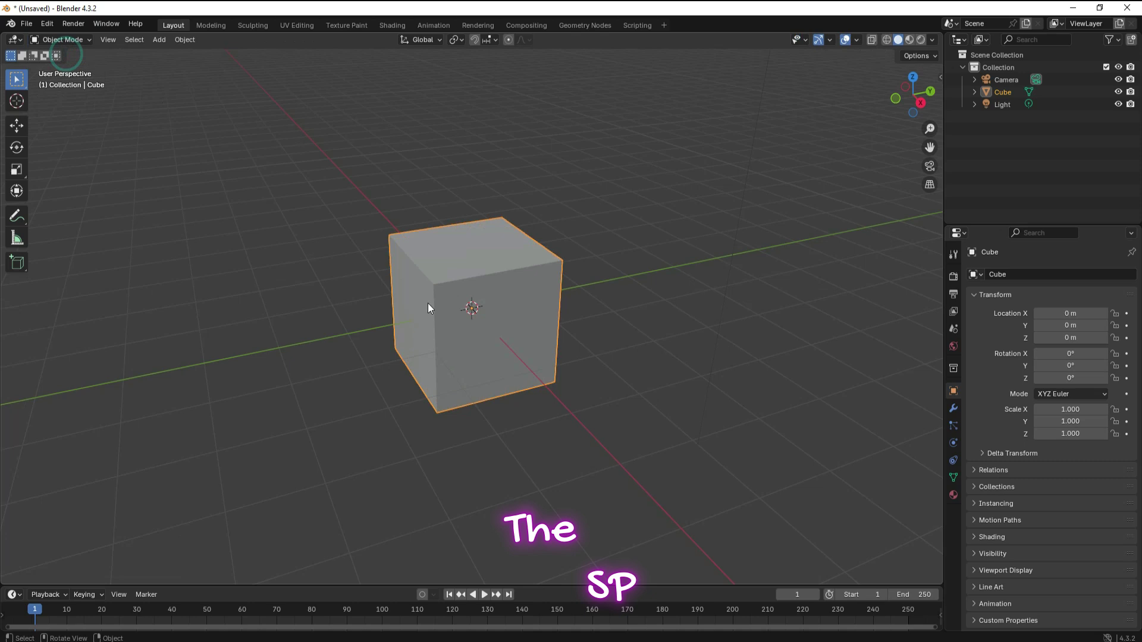
Add a color attribute named Color to the cube, with the Vertex domain, Color data type and black fill.
left_click(953, 477)
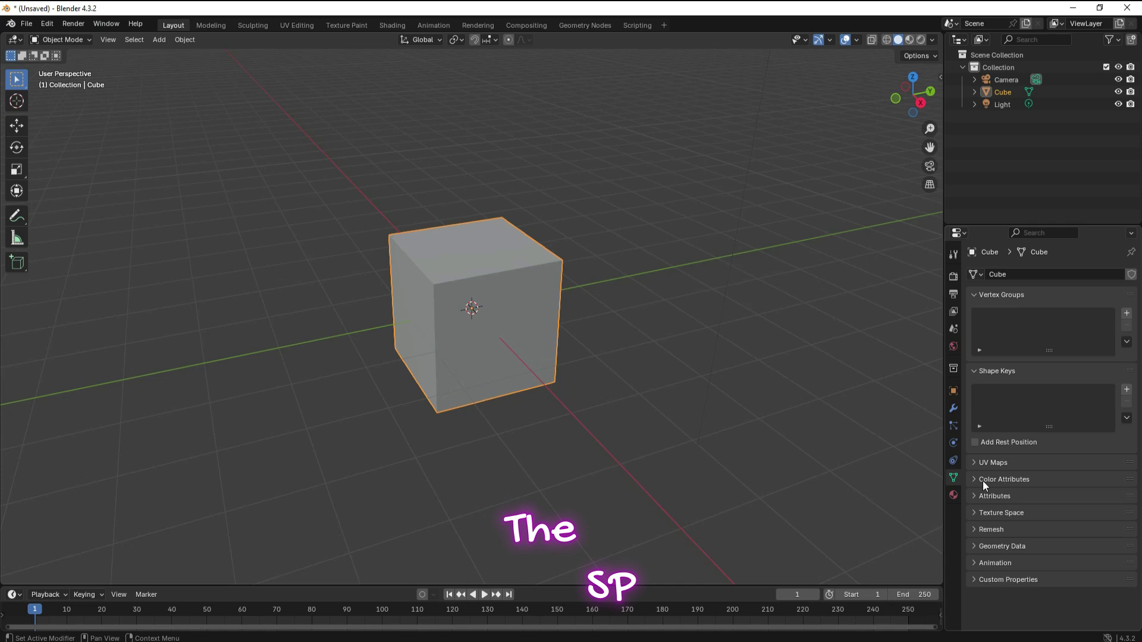
left_click(973, 479)
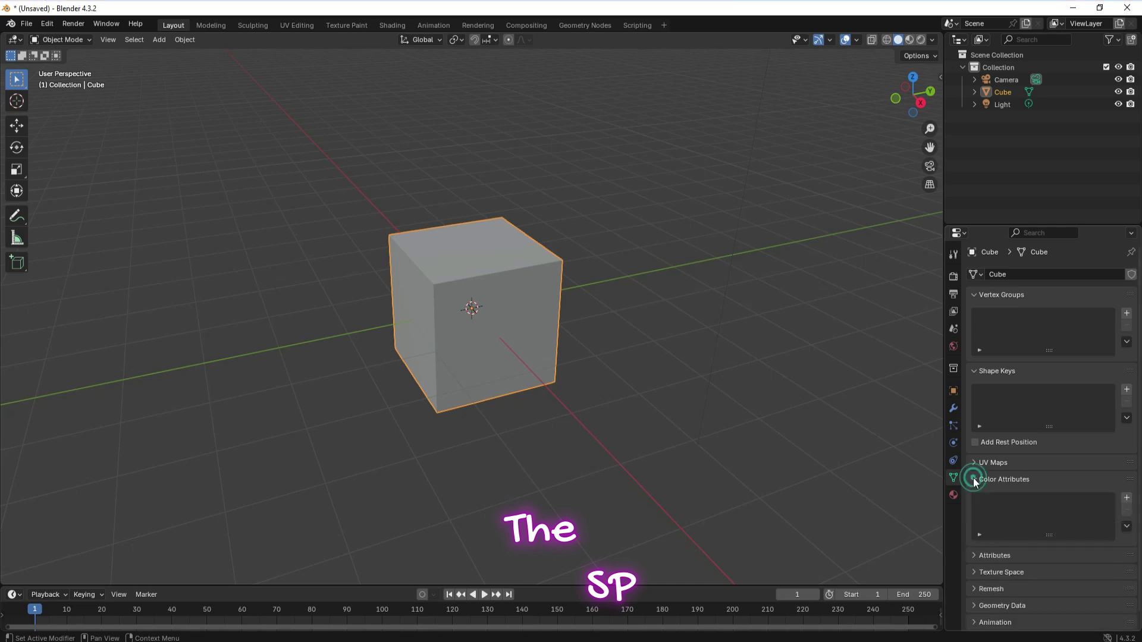
left_click(1127, 499)
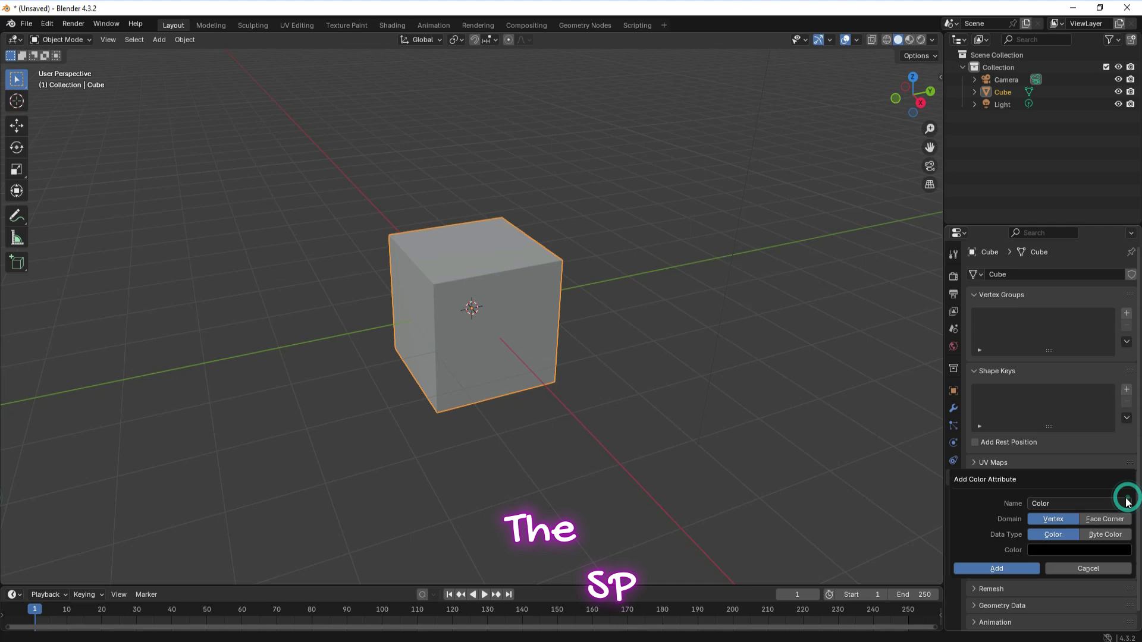
left_click(989, 569)
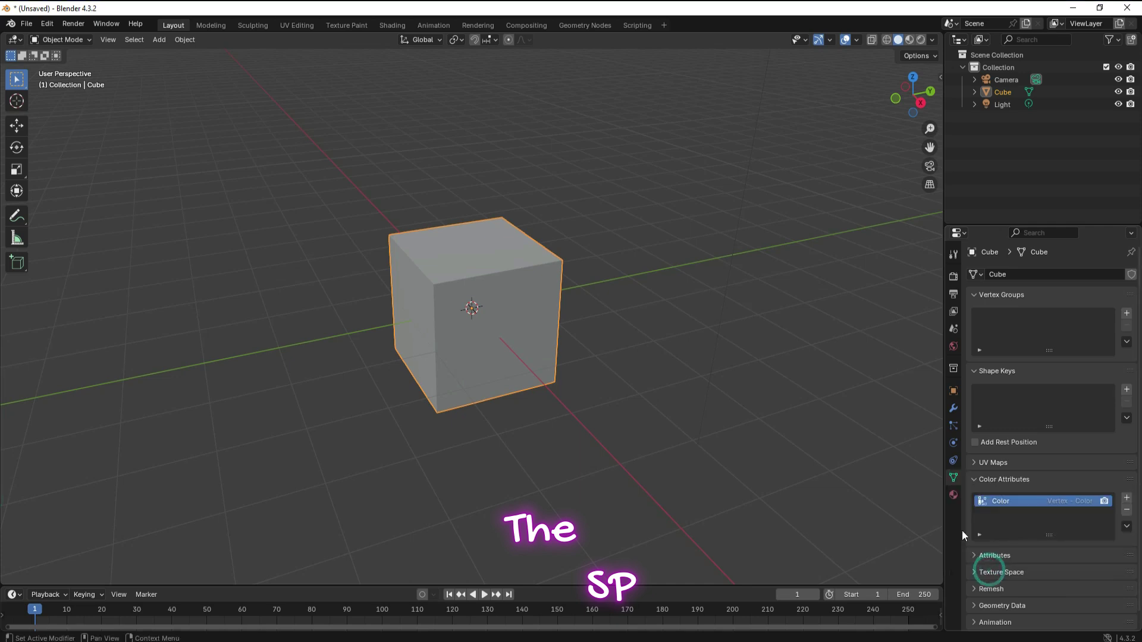
Switch to Vertex Paint mode and paint two opposite top corners of the cube white.
left_click(62, 40)
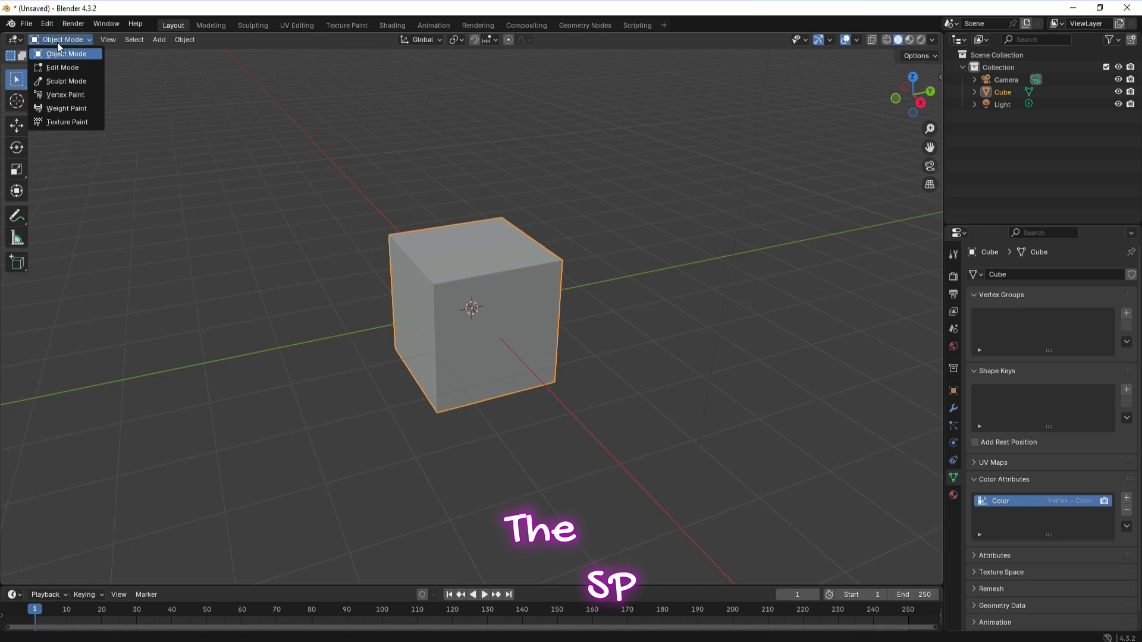
left_click(60, 95)
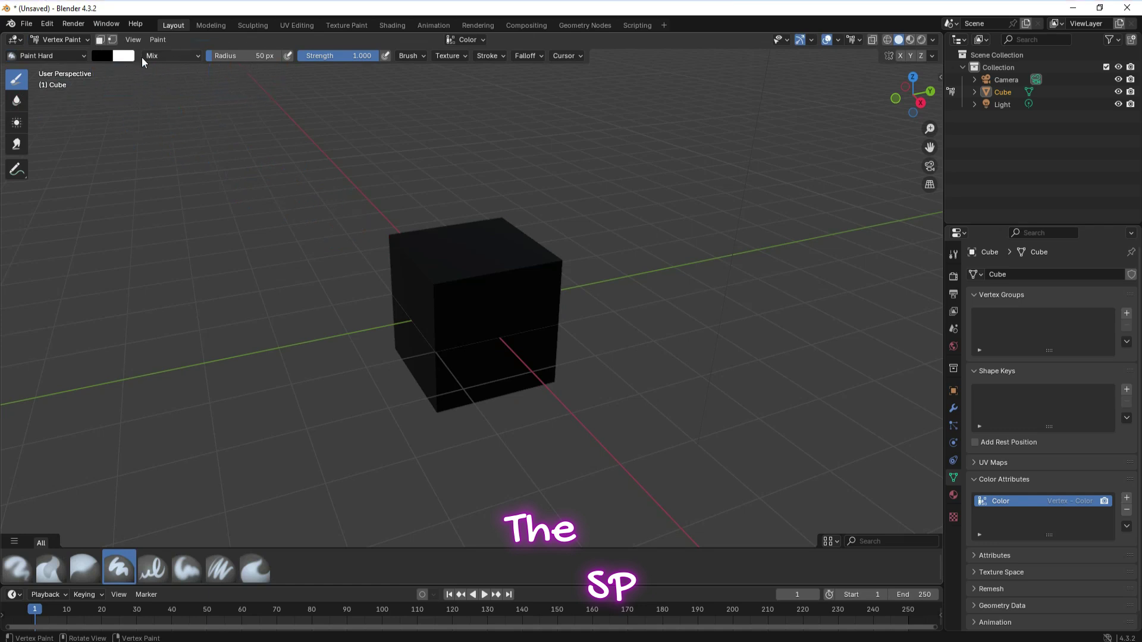
left_click(106, 56)
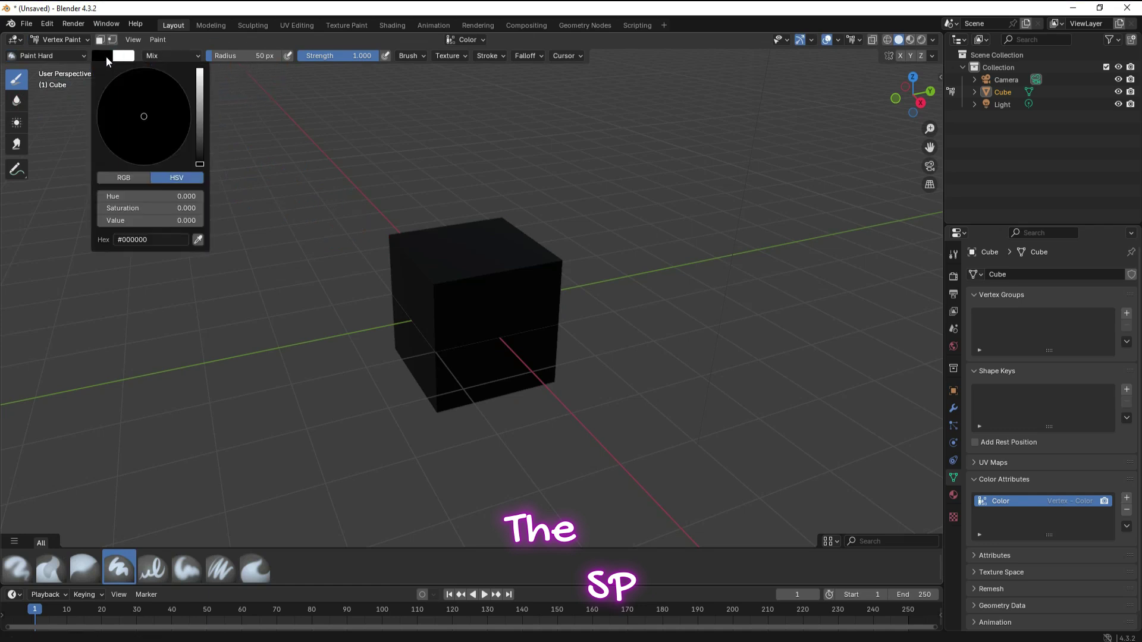
left_click_drag(201, 163, 200, 70)
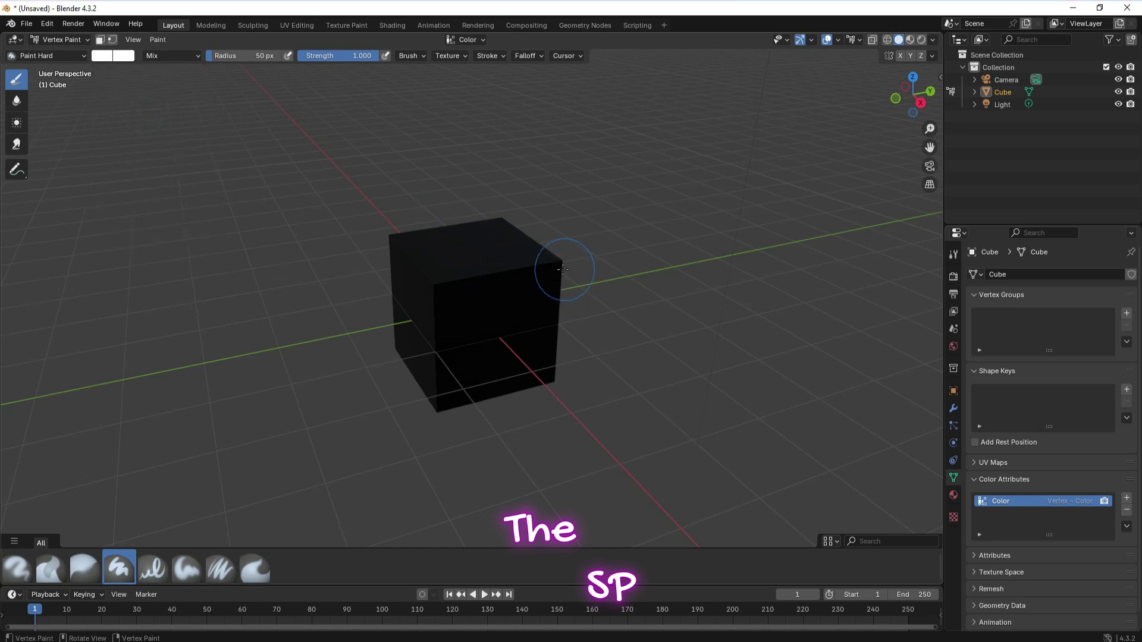
left_click_drag(562, 263, 556, 266)
left_click(390, 240)
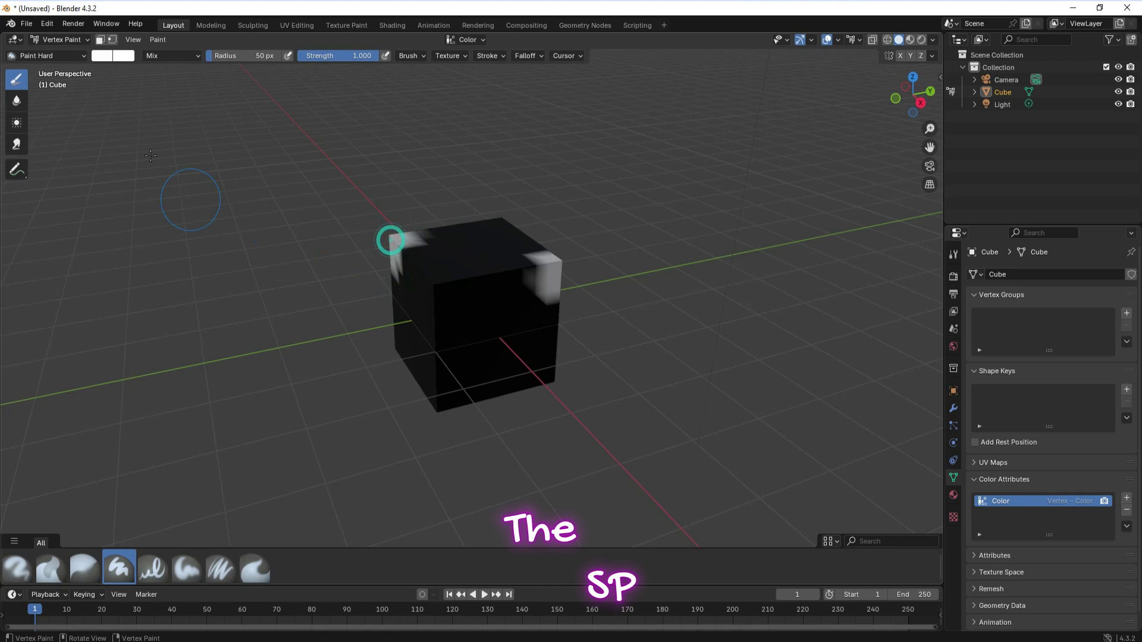
Paint the far top corner and the nearest bottom corner of the cube blue (#3664FF).
left_click(107, 55)
left_click(172, 93)
left_click(500, 226)
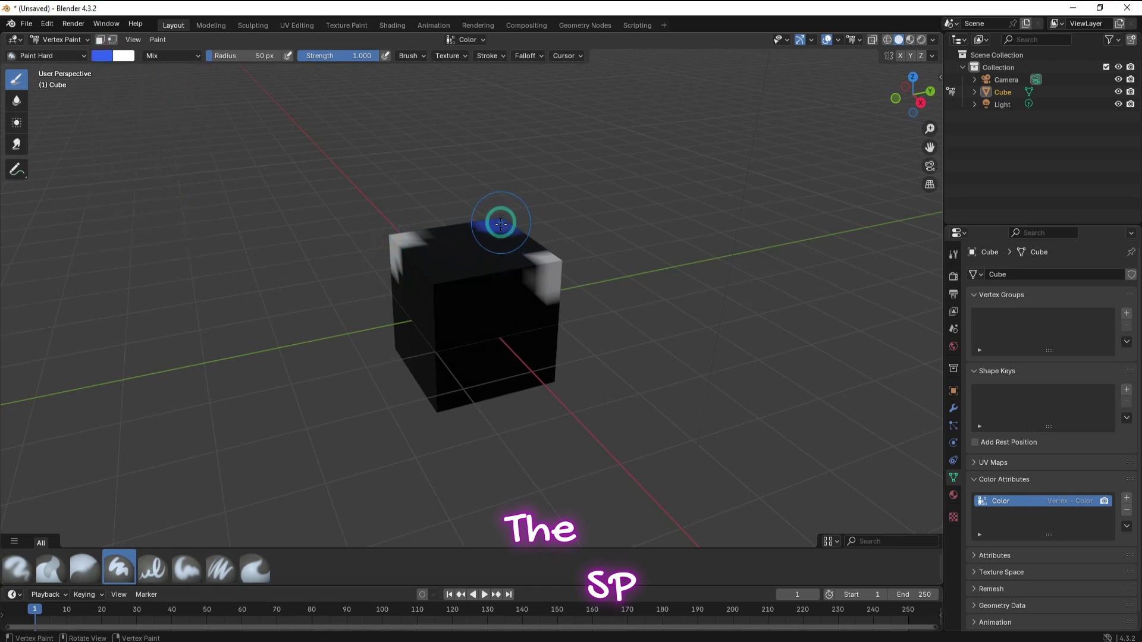
left_click_drag(449, 407, 436, 401)
Paint the nearest top corner and the two outer visible bottom corners of the cube red (#FF2D3C).
left_click(104, 61)
left_click(151, 150)
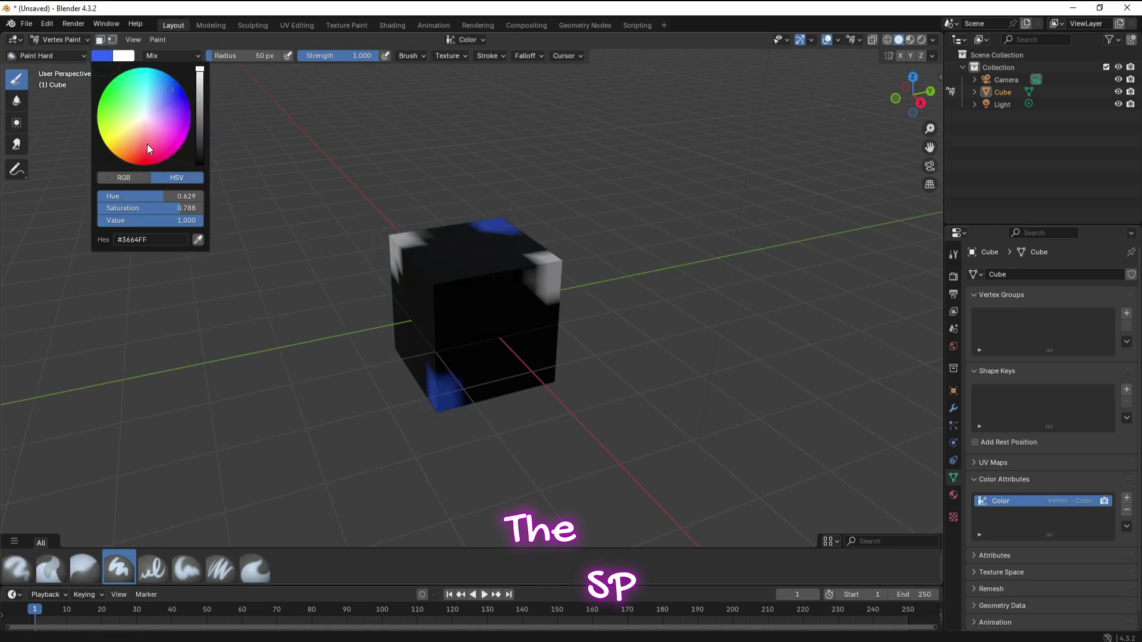
left_click(450, 287)
left_click(549, 379)
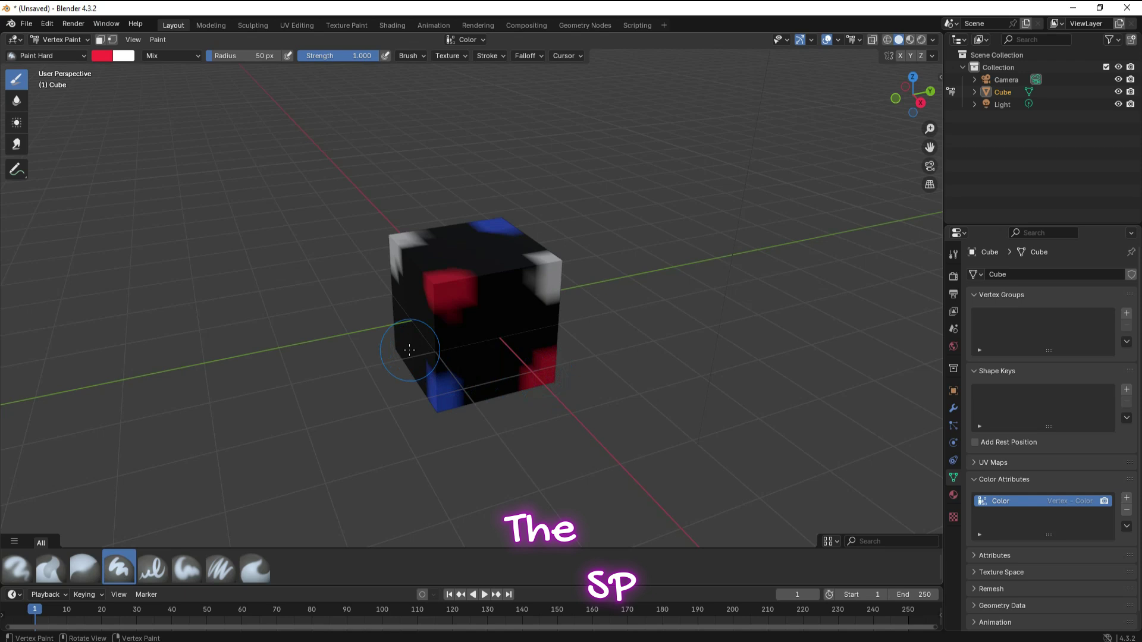
left_click(395, 348)
Paint the remaining bottom corner of the cube green and add green patches in the middle of several faces.
left_click_drag(918, 102, 929, 107)
left_click(101, 56)
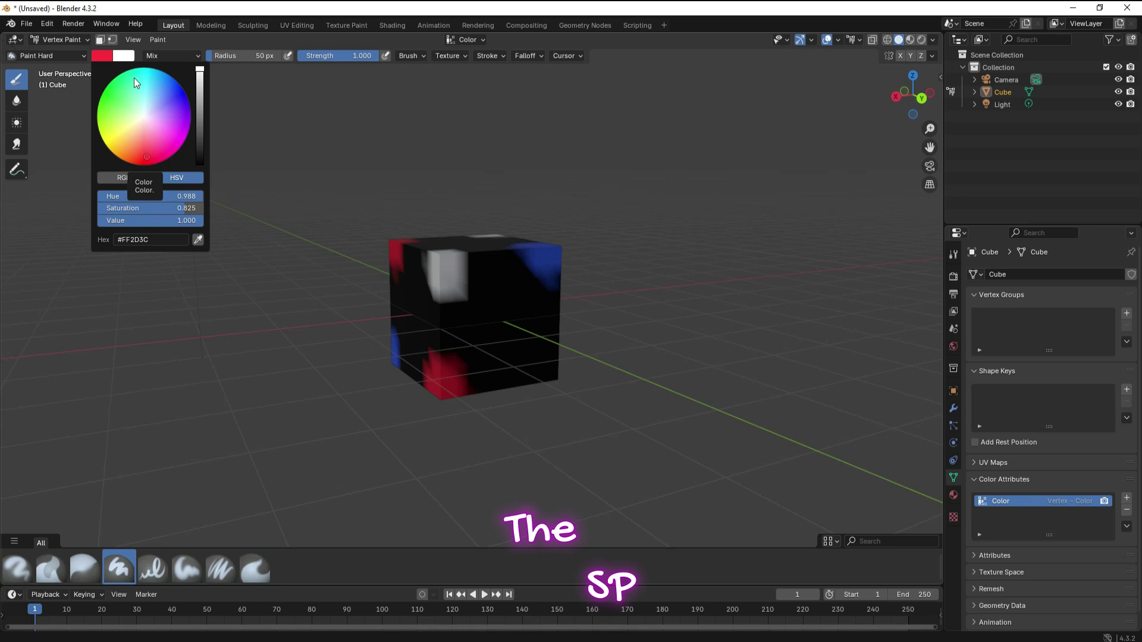
left_click(110, 85)
left_click(553, 373)
mouse_move(920, 97)
left_mouse_down()
mouse_move(870, 75)
mouse_move(832, 81)
mouse_move(794, 54)
left_mouse_up()
left_click(466, 267)
left_click(467, 358)
left_click(474, 328)
left_click(488, 281)
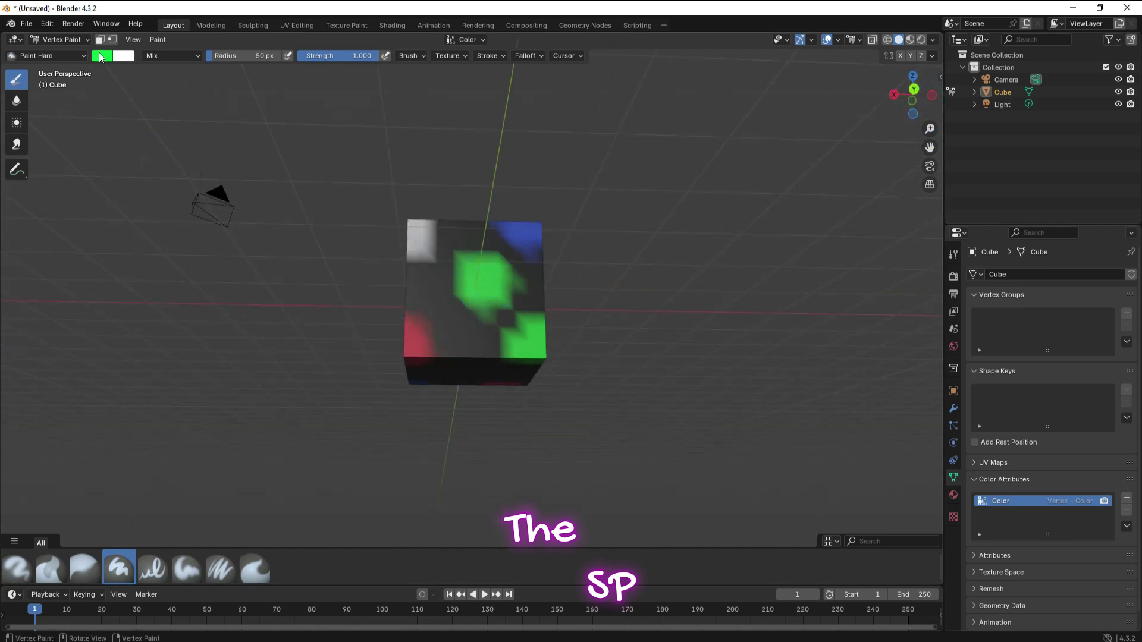
Set the brush color to red (#FF422C) and paint patches on the remaining side faces and the underside.
left_click(101, 57)
left_click_drag(138, 108, 142, 150)
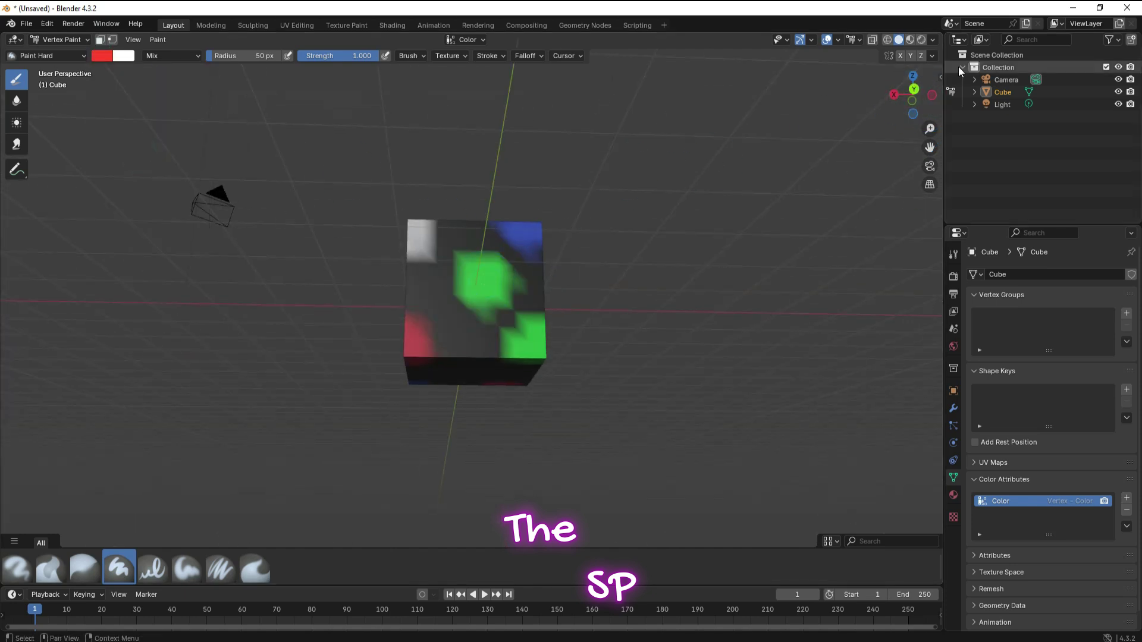
left_click_drag(916, 95, 791, 91)
left_click(476, 279)
left_click(469, 377)
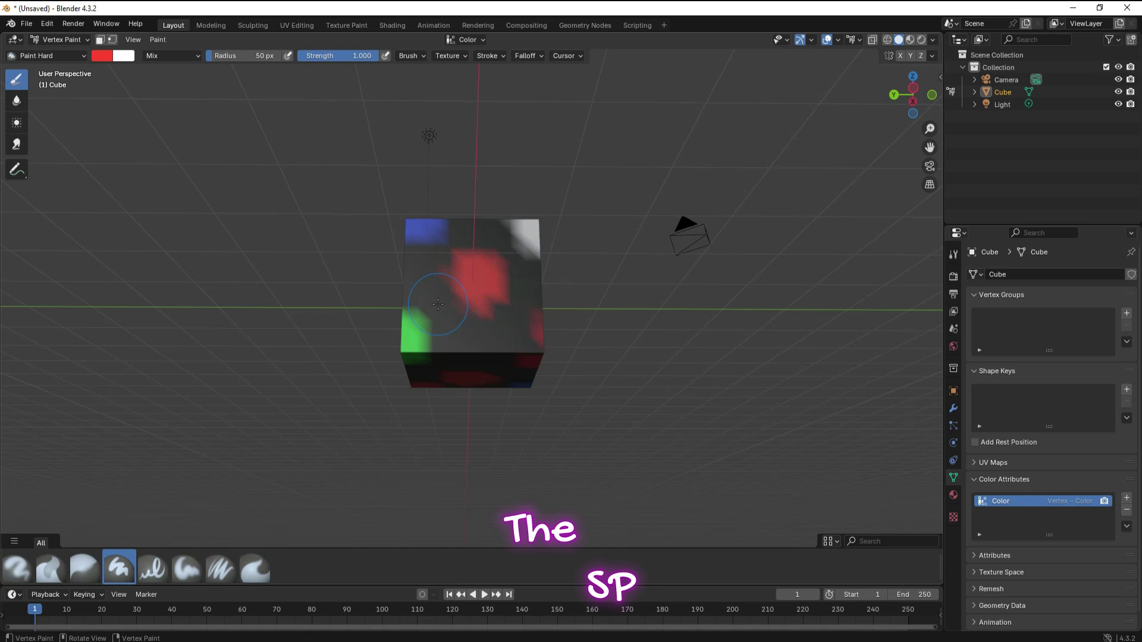
left_click(442, 283)
left_click(465, 372)
Add a second color attribute to the cube, with the Vertex domain, Color data type and black fill.
mouse_move(914, 95)
left_mouse_down()
mouse_move(670, 148)
mouse_move(928, 100)
mouse_move(911, 95)
left_mouse_up()
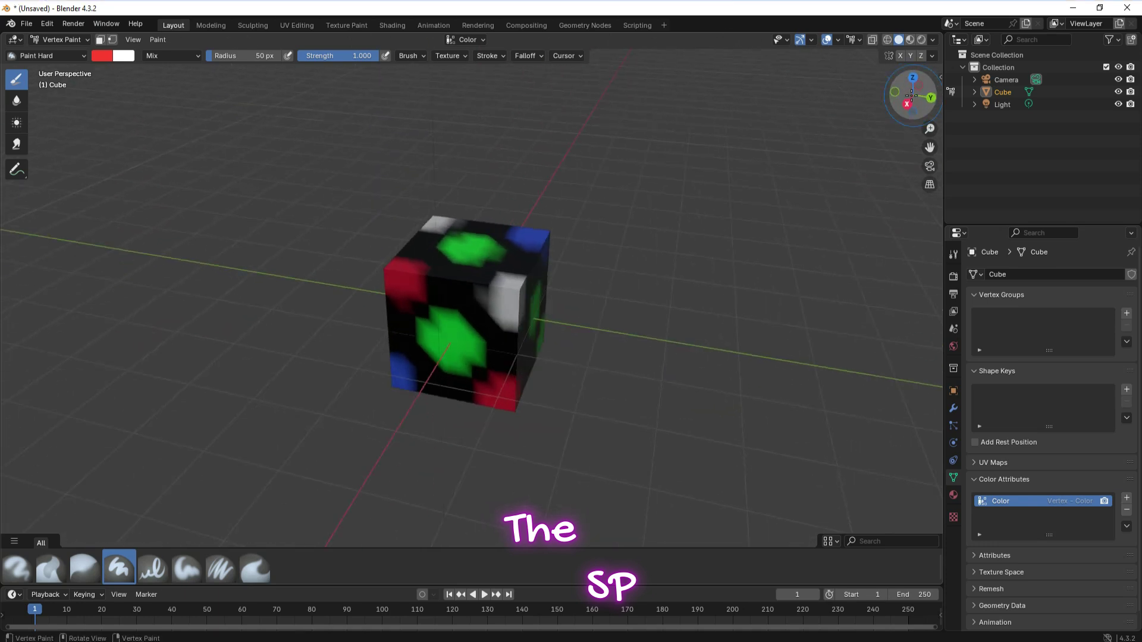
left_click(1127, 498)
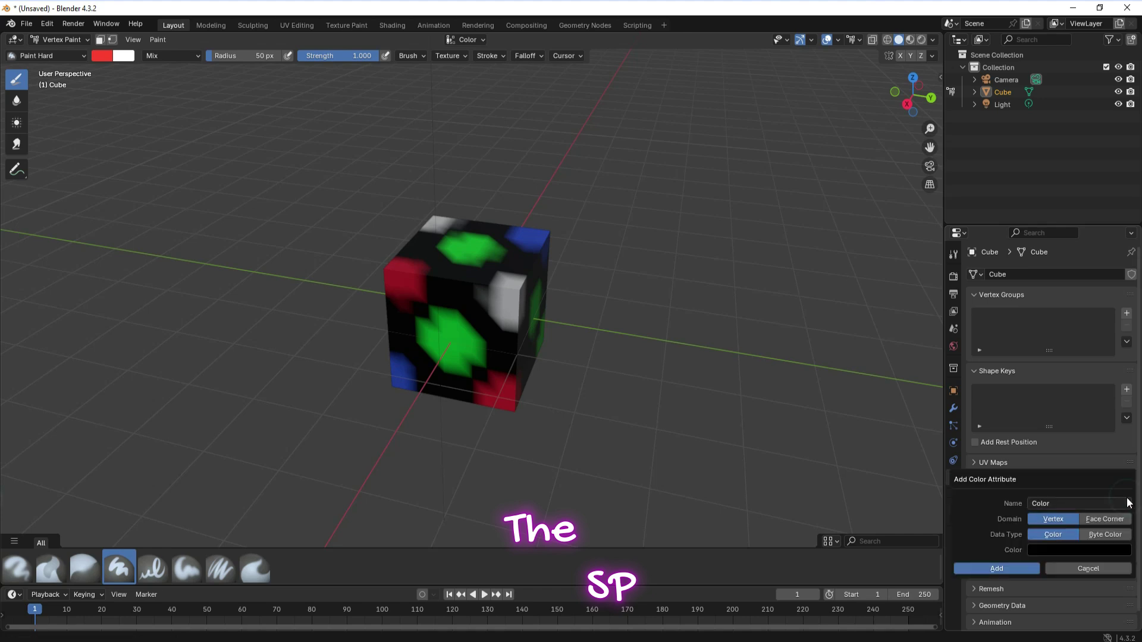
left_click(995, 567)
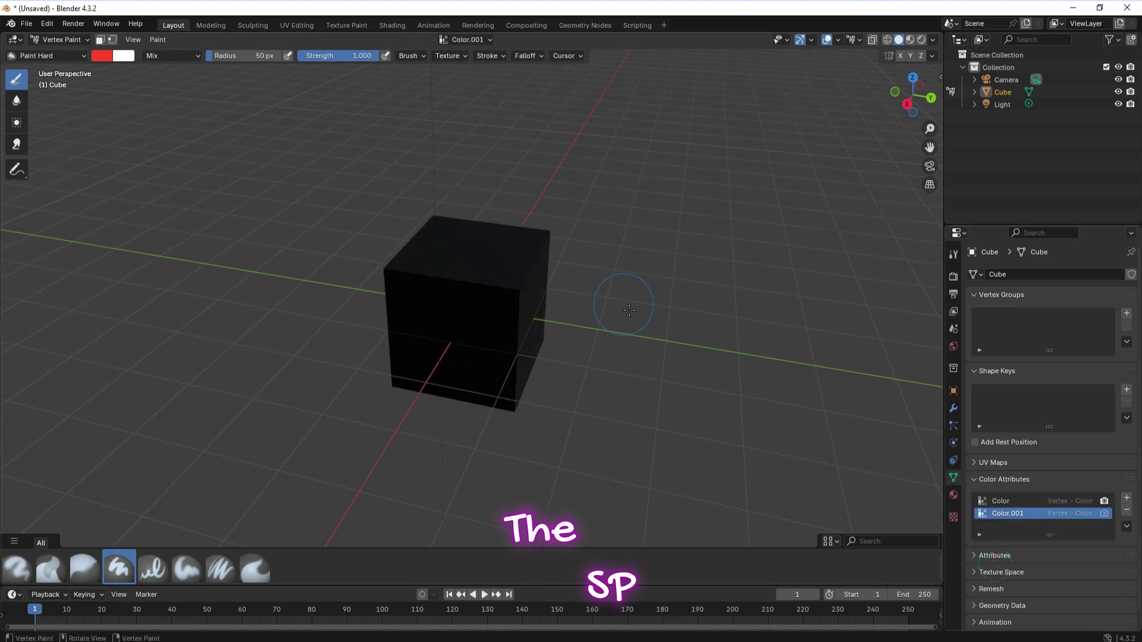
Paint all the corners of the cube red on the second color attribute.
mouse_move(103, 59)
left_click(515, 295)
left_click(387, 270)
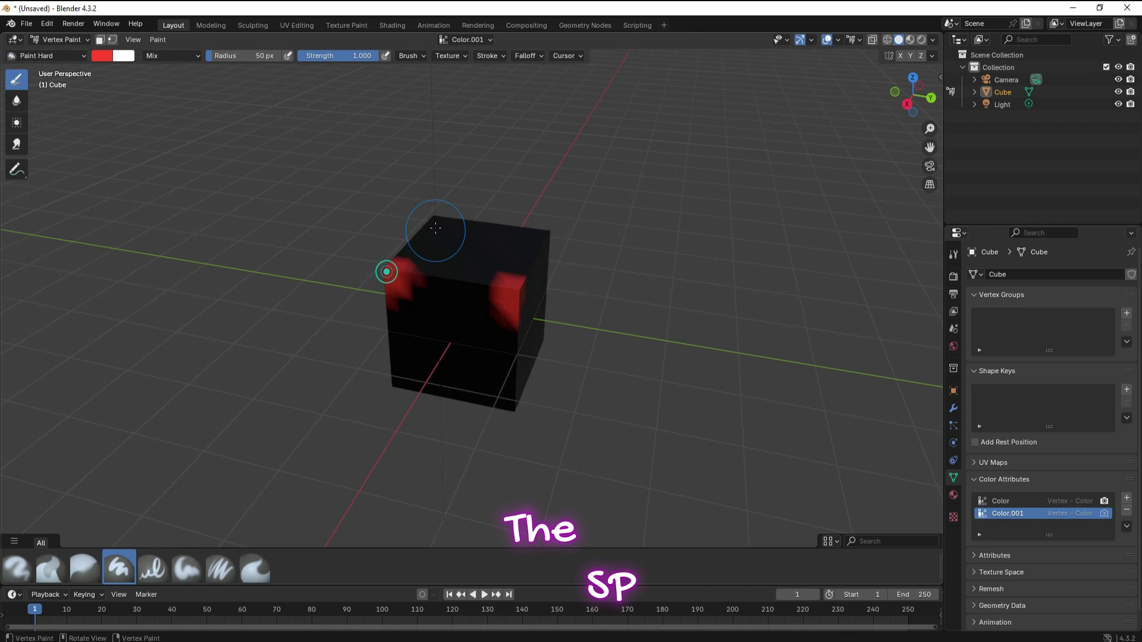
left_click(435, 220)
left_click(538, 237)
left_click(505, 397)
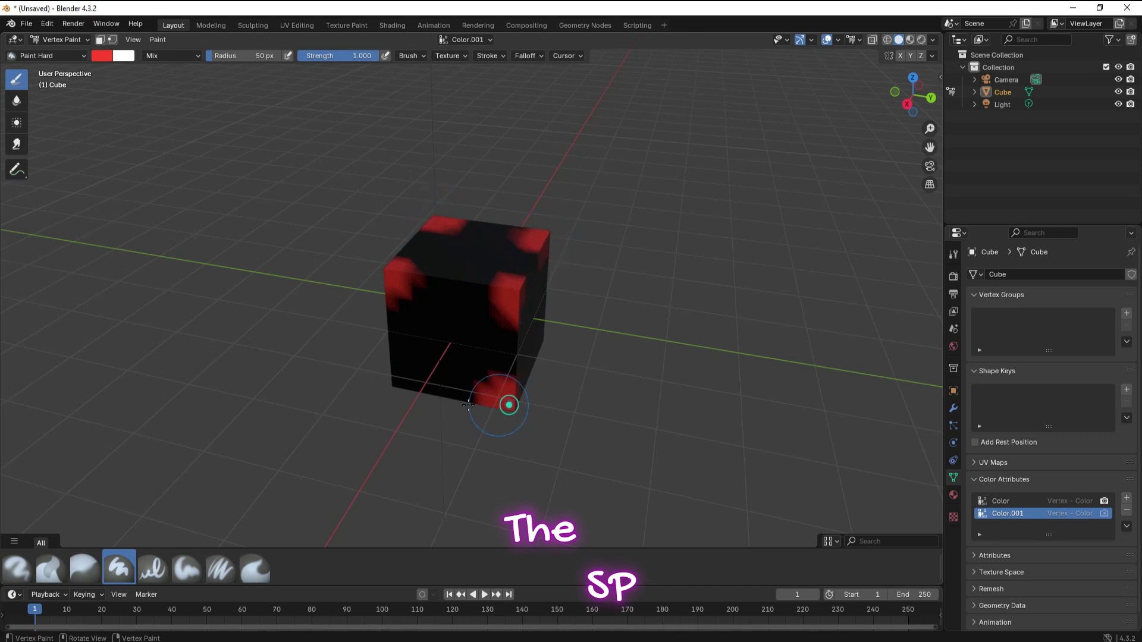
left_click(402, 382)
middle_click_drag(537, 337, 510, 355)
left_click(512, 352)
left_click(528, 352)
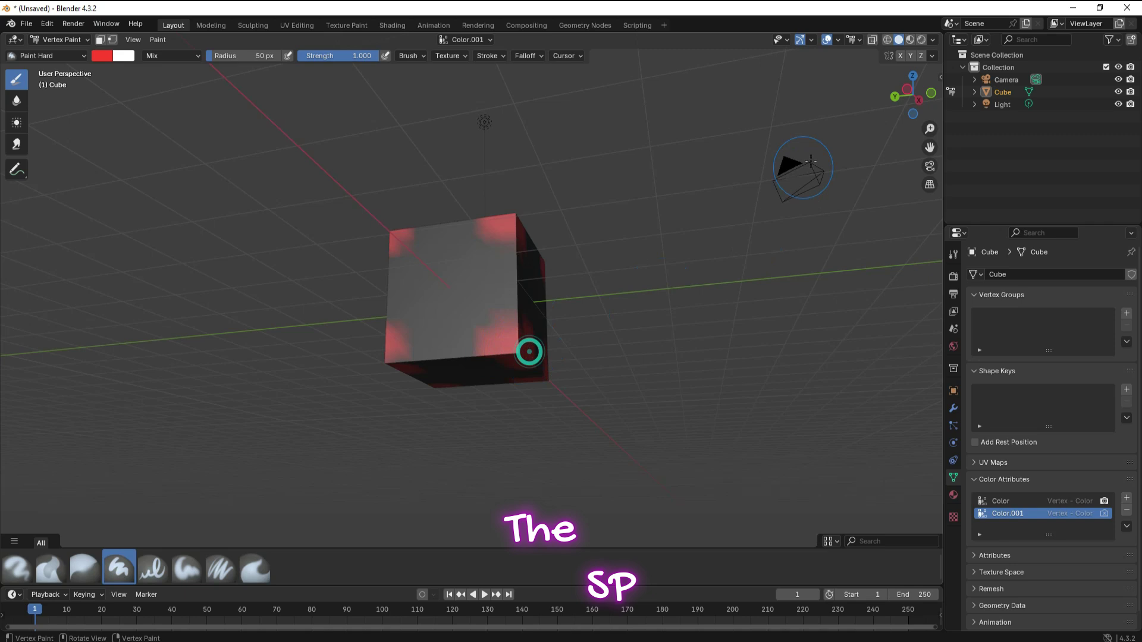
Set the brush color to turquoise and paint a patch in the middle of the cube's top and side faces.
mouse_move(913, 96)
left_mouse_down()
mouse_move(892, 128)
mouse_move(666, 98)
left_mouse_up()
middle_click_drag(583, 352, 612, 354)
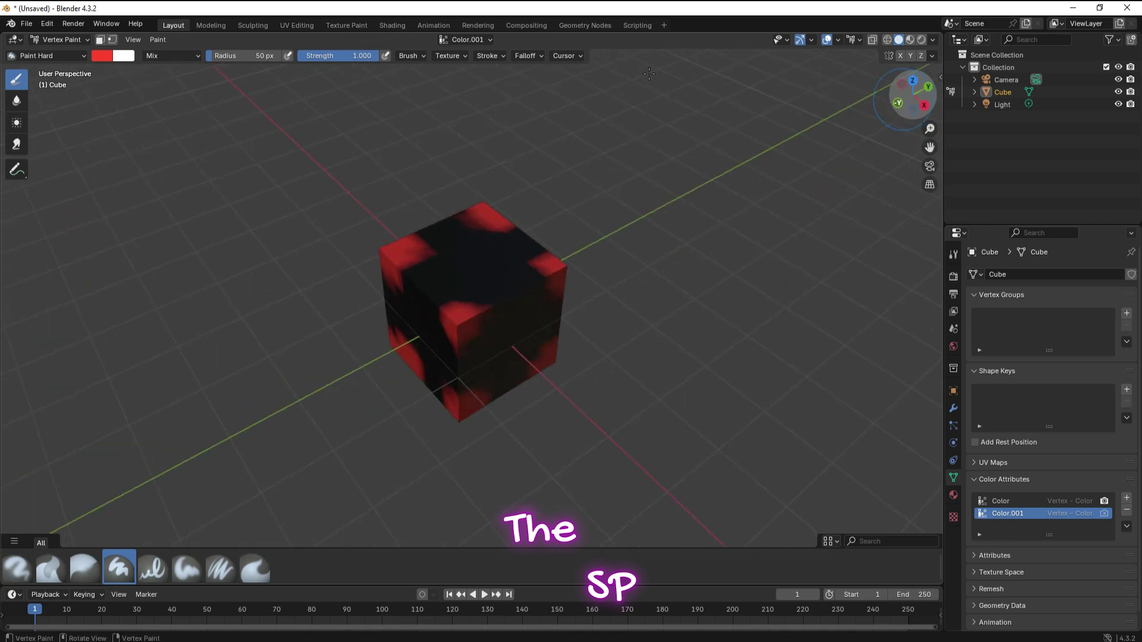
left_click(101, 56)
left_click(145, 80)
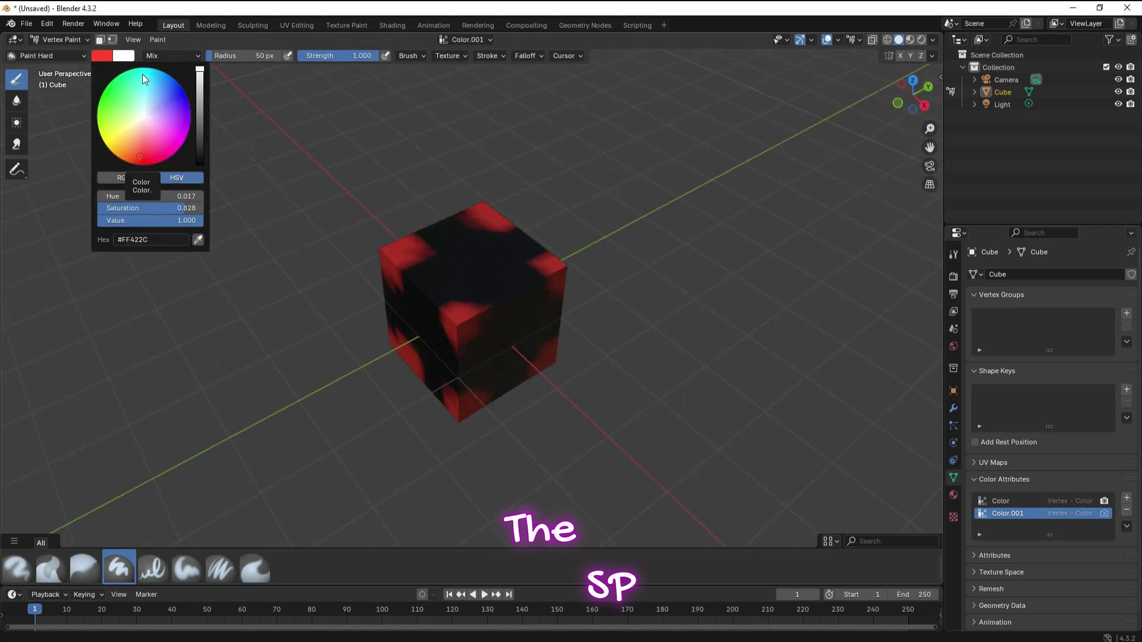
left_click(477, 262)
left_click(421, 325)
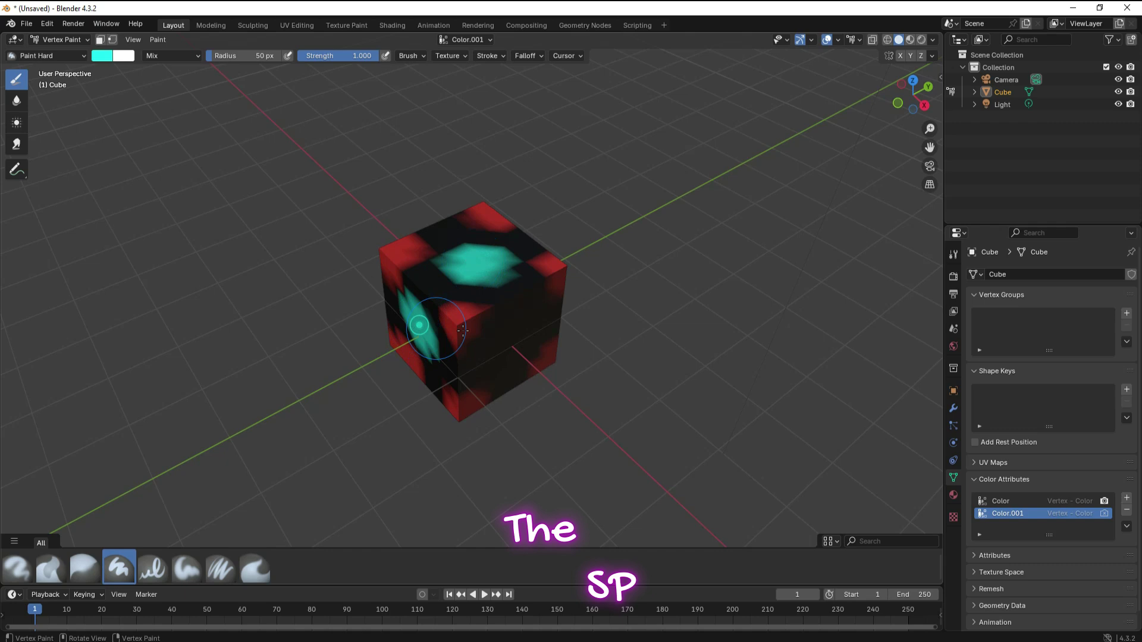
left_click(507, 333)
middle_click_drag(524, 328, 479, 324)
left_click_drag(892, 95, 791, 60)
left_click(483, 298)
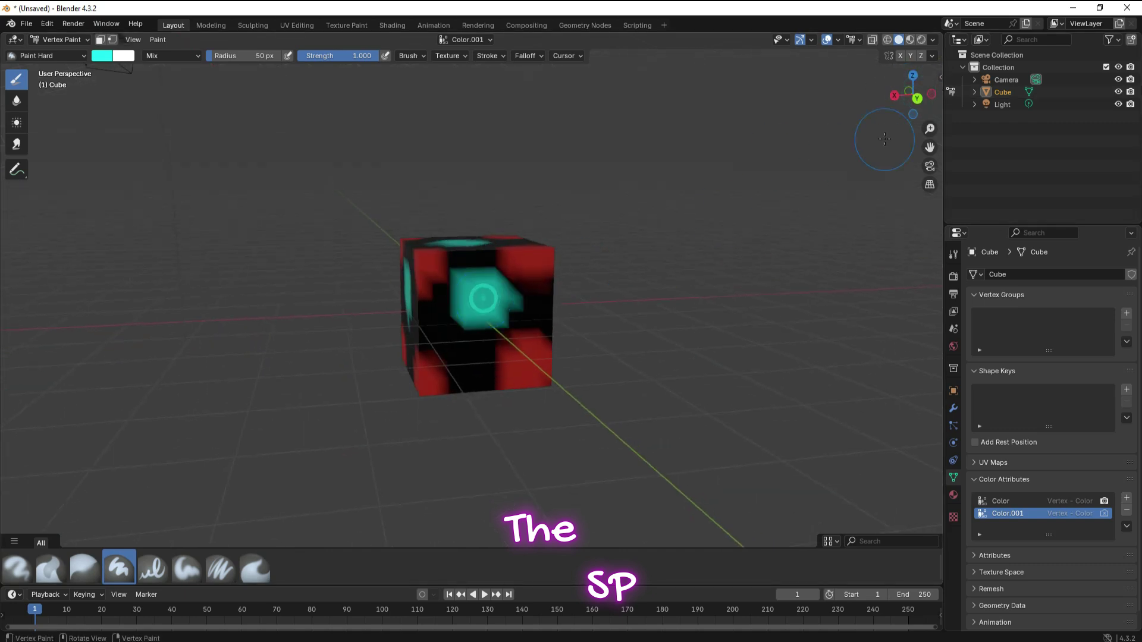
left_click_drag(908, 100, 794, 100)
left_click(506, 294)
left_click(489, 301)
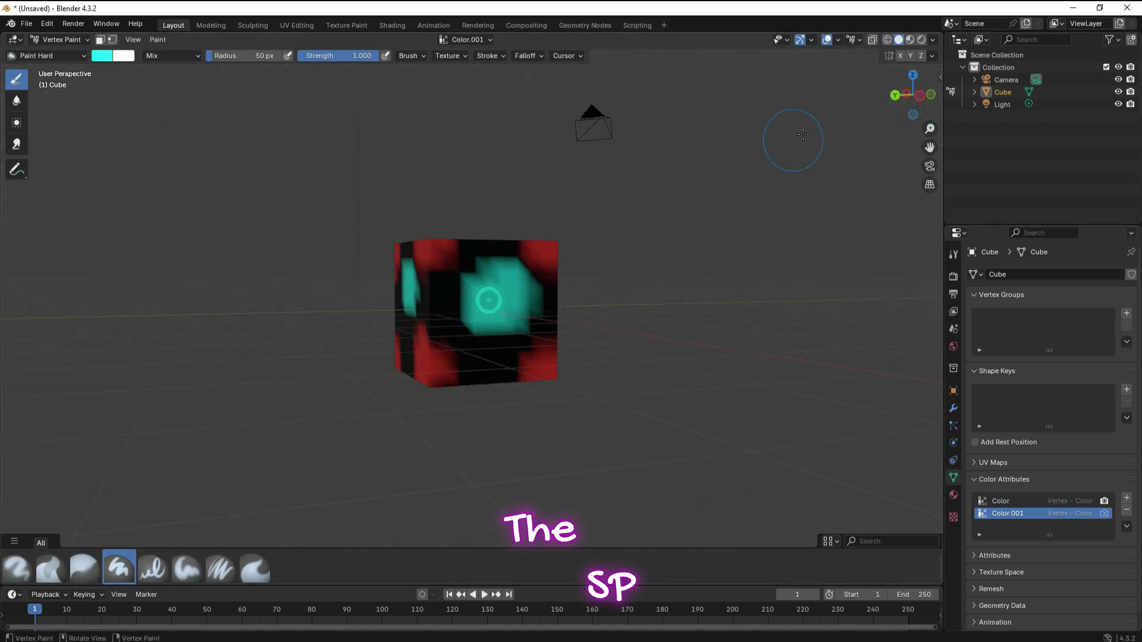
Paint a turquoise patch in the middle of the cube's underside on the second color attribute.
left_click_drag(907, 100, 906, 24)
left_click(447, 351)
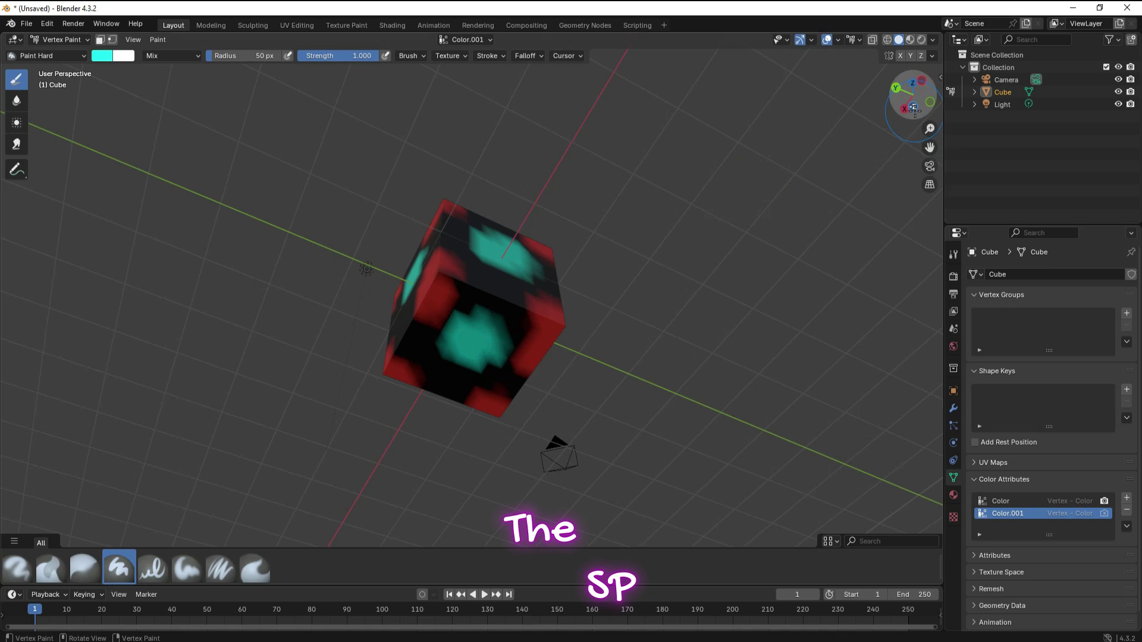
mouse_move(912, 93)
left_mouse_down()
mouse_move(886, 101)
mouse_move(898, 119)
left_mouse_up()
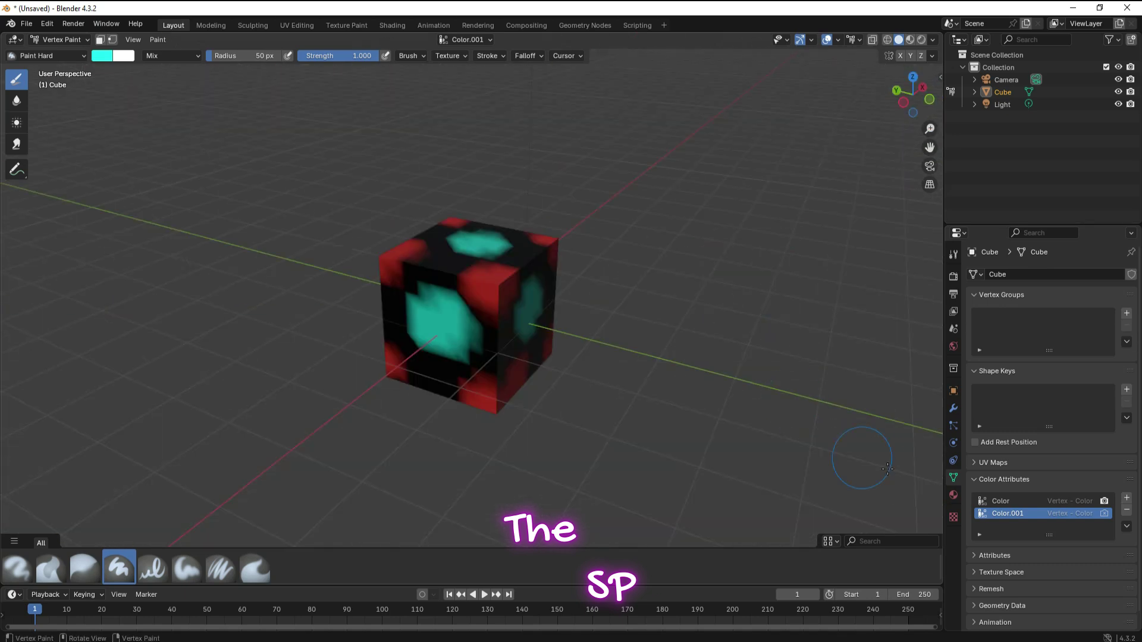
Switch the active color attribute back and forth between Color and Color.001 to compare their paint.
left_click(1000, 502)
left_click(1007, 512)
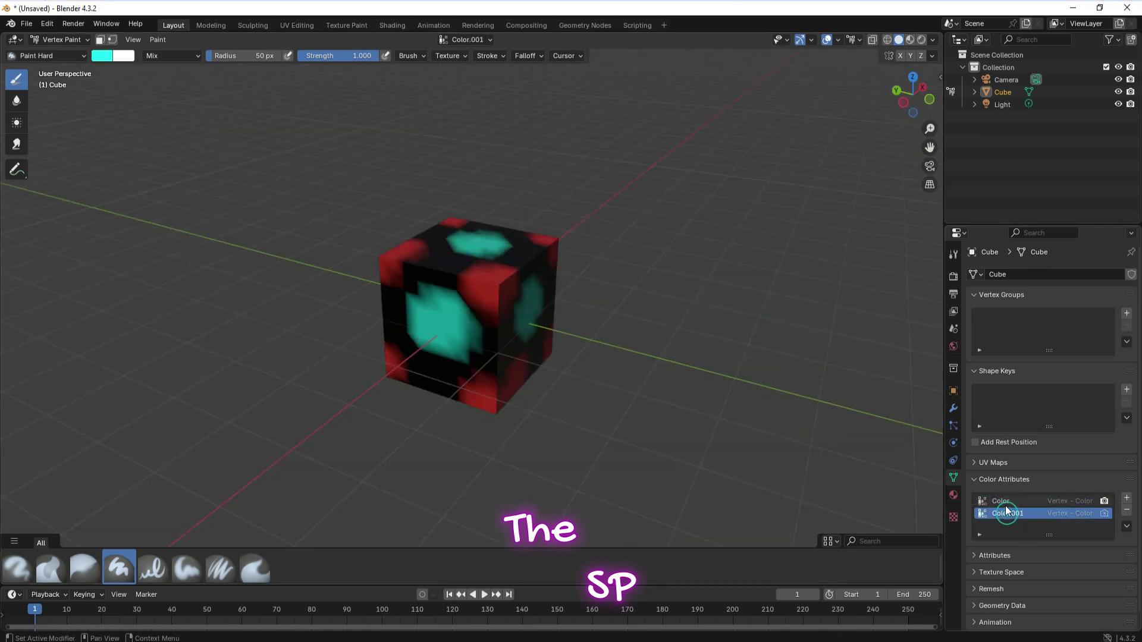
left_click(1004, 505)
left_click(1002, 510)
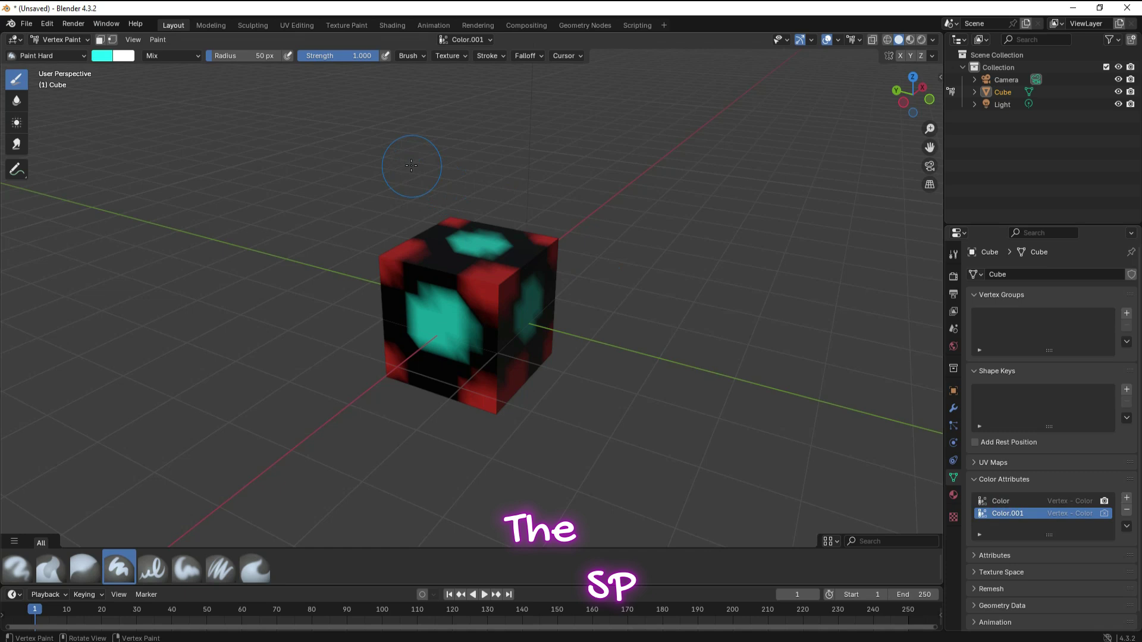
Add a Color Attribute node to the cube's material in the Shading workspace and connect its Color output to the Principled BSDF's Base Color.
left_click(392, 27)
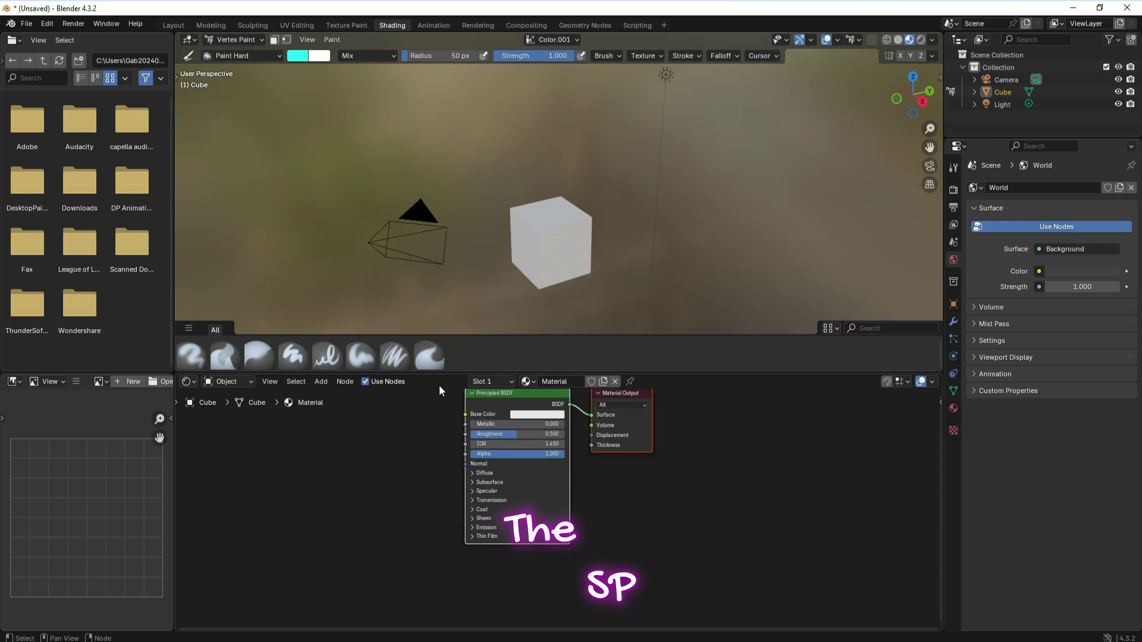
key("F3")
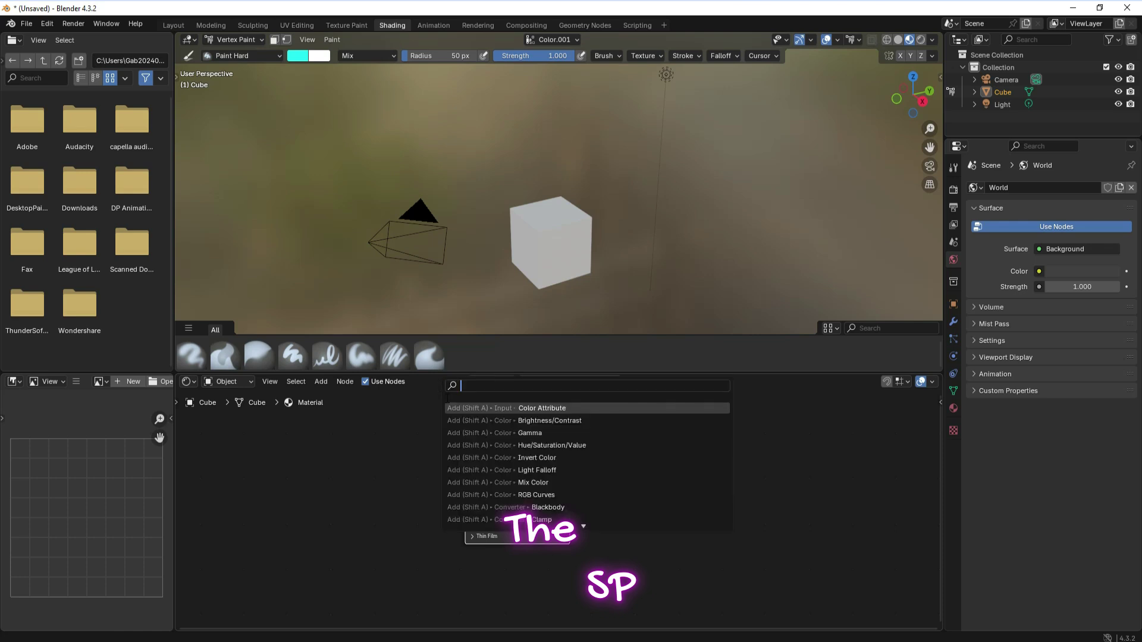
left_click(531, 409)
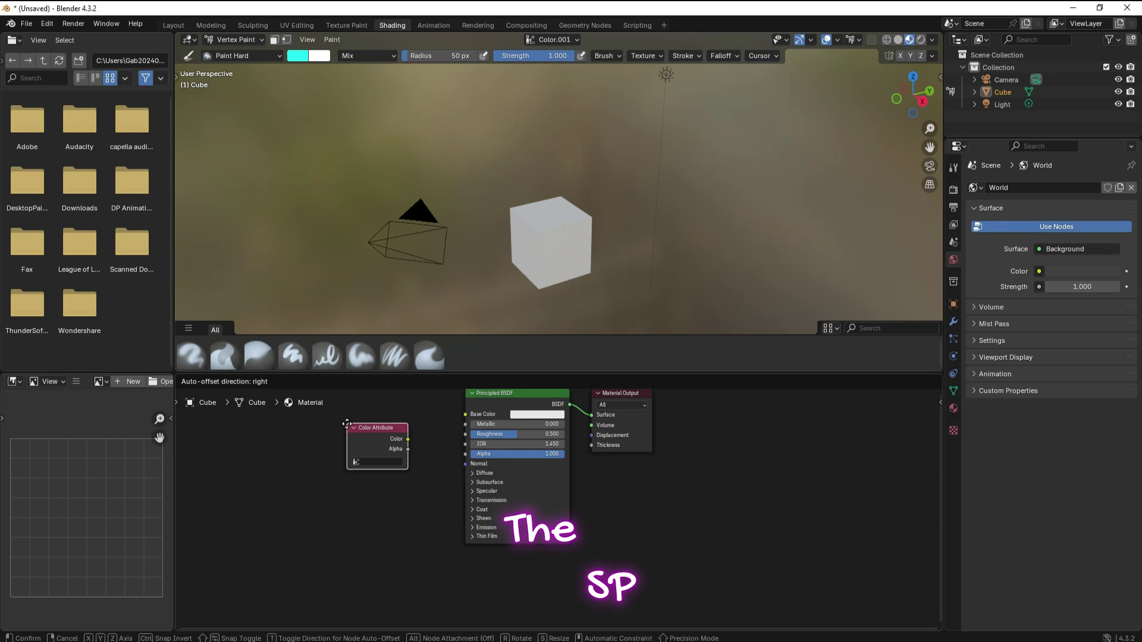
left_click(347, 424)
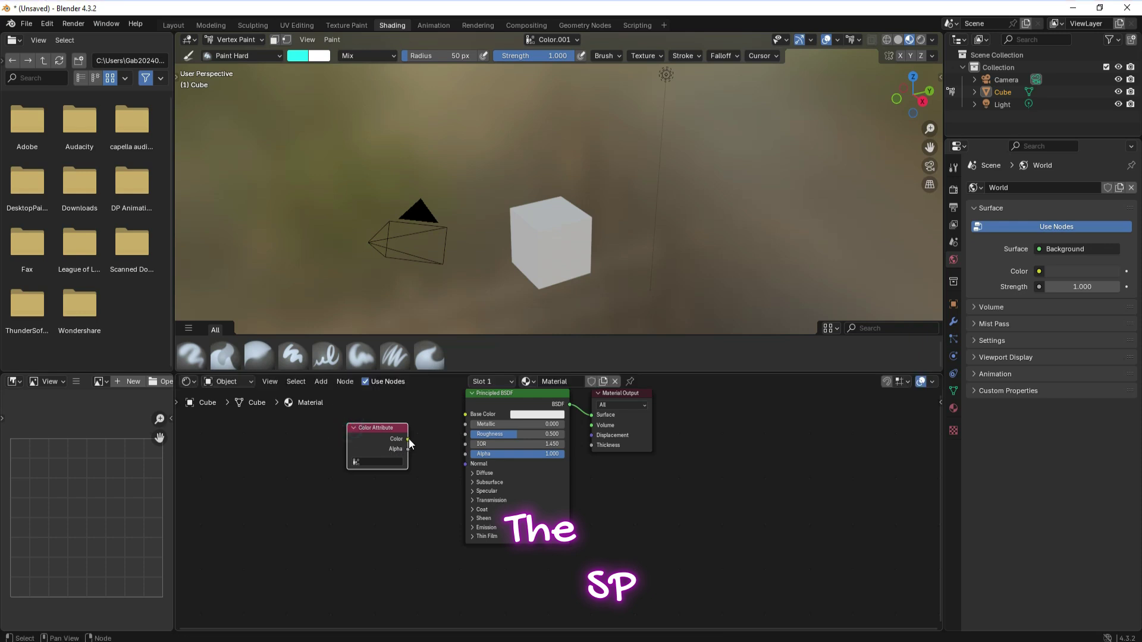
left_click_drag(409, 438, 465, 414)
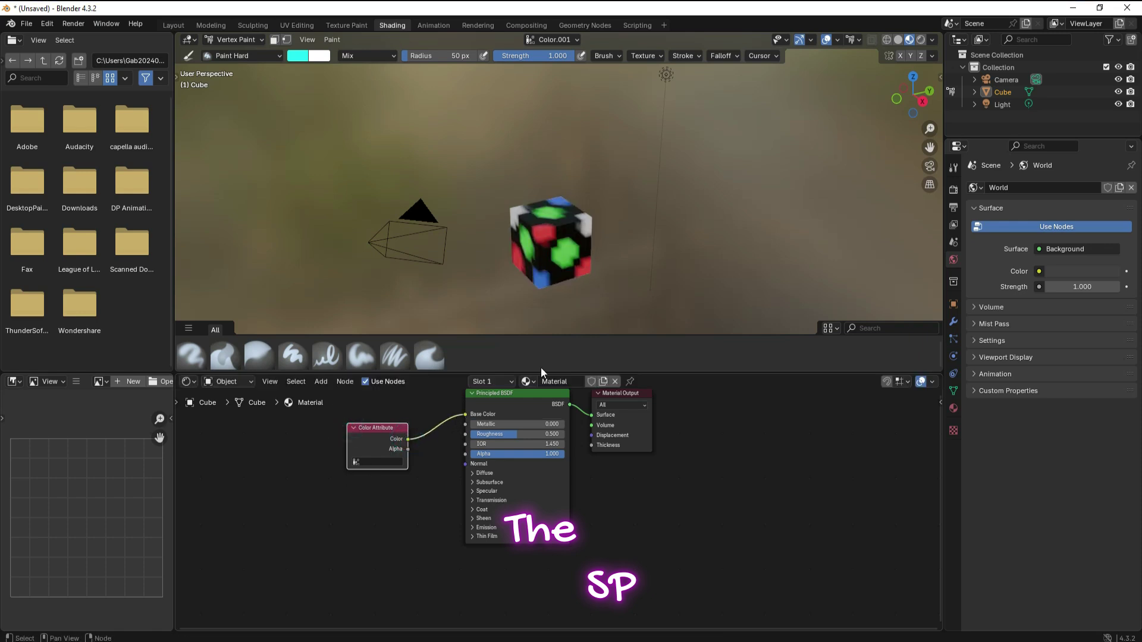
Preview the Color and Color.001 attributes in the Color Attribute node, leaving the node set to Color.
left_click(383, 462)
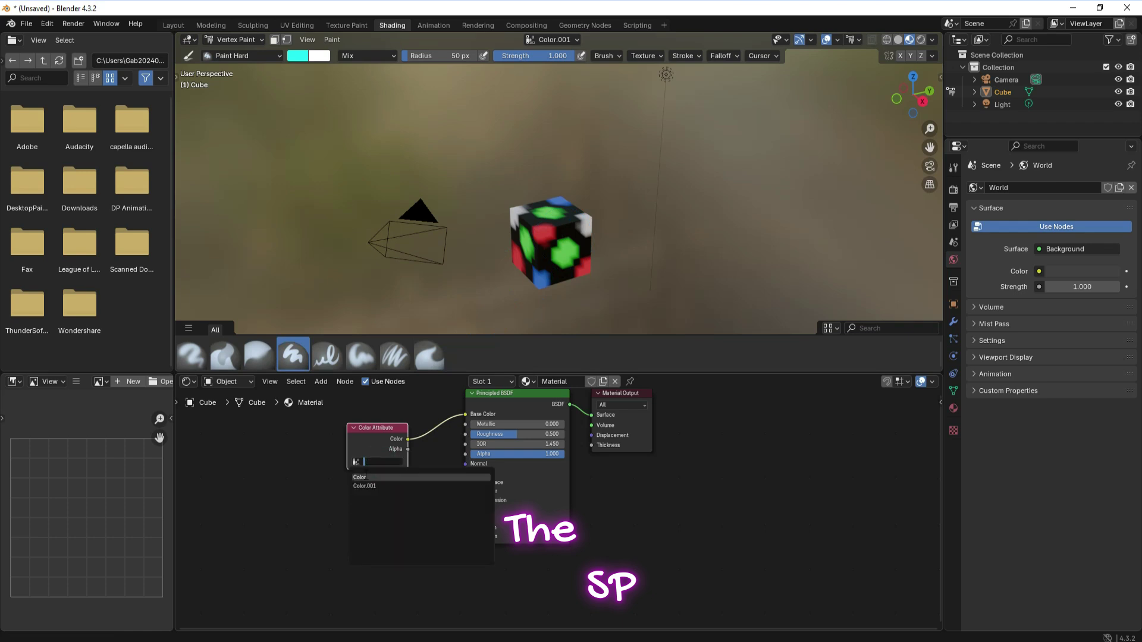
left_click(365, 477)
left_click(379, 462)
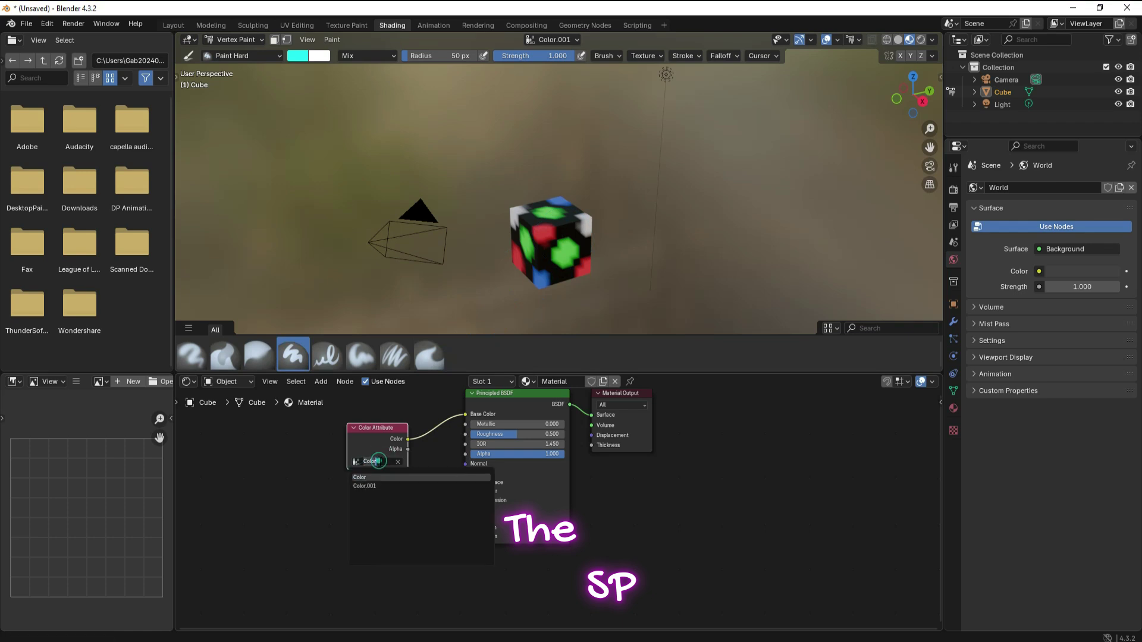
left_click(373, 484)
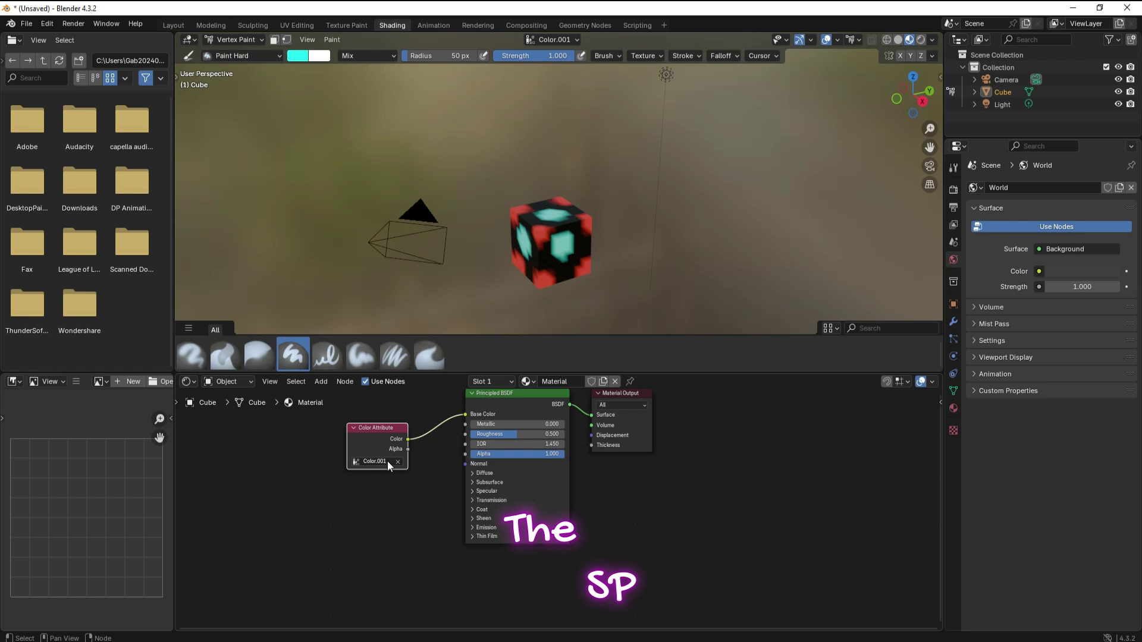
left_click(387, 462)
left_click(364, 476)
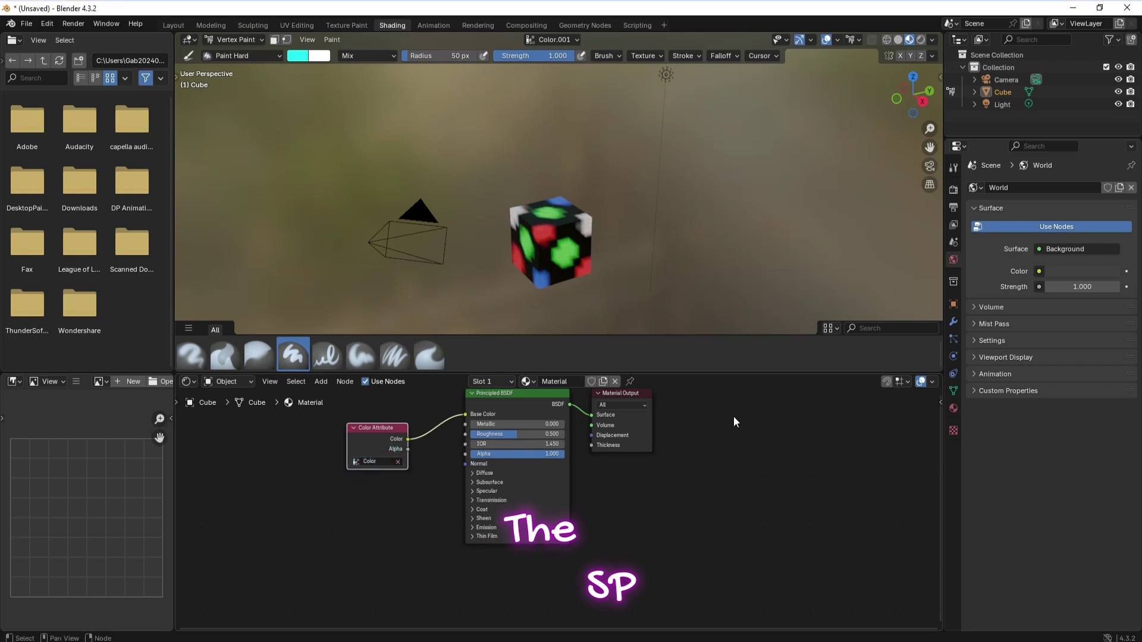
Return to the Layout workspace and add a third color attribute with the Vertex domain, Color data type and black fill.
left_click(173, 25)
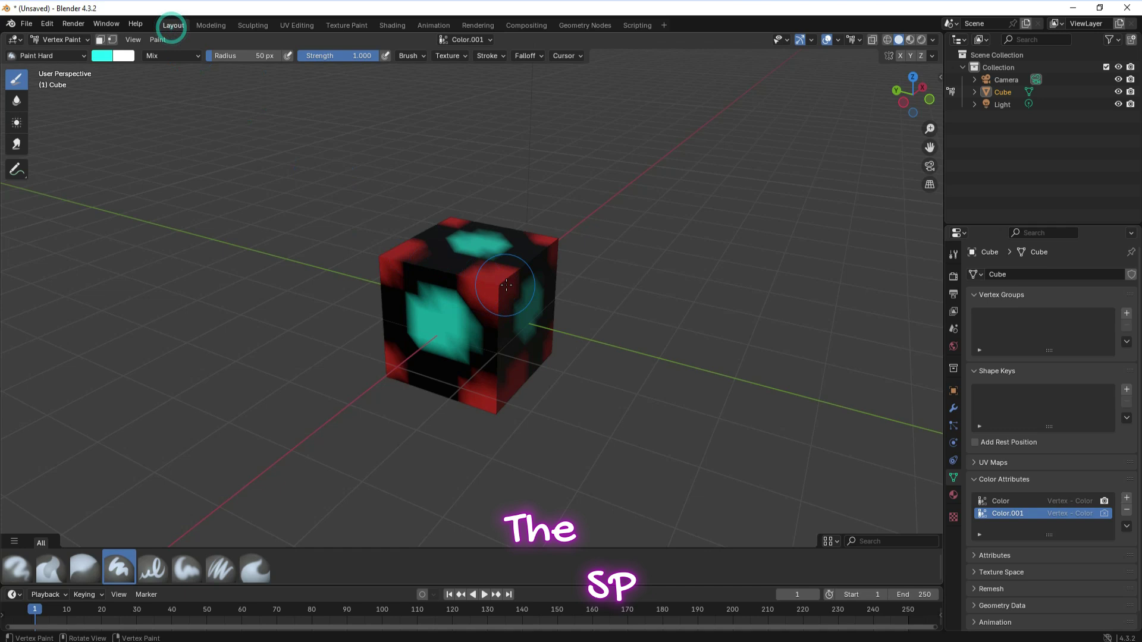
left_click(1127, 500)
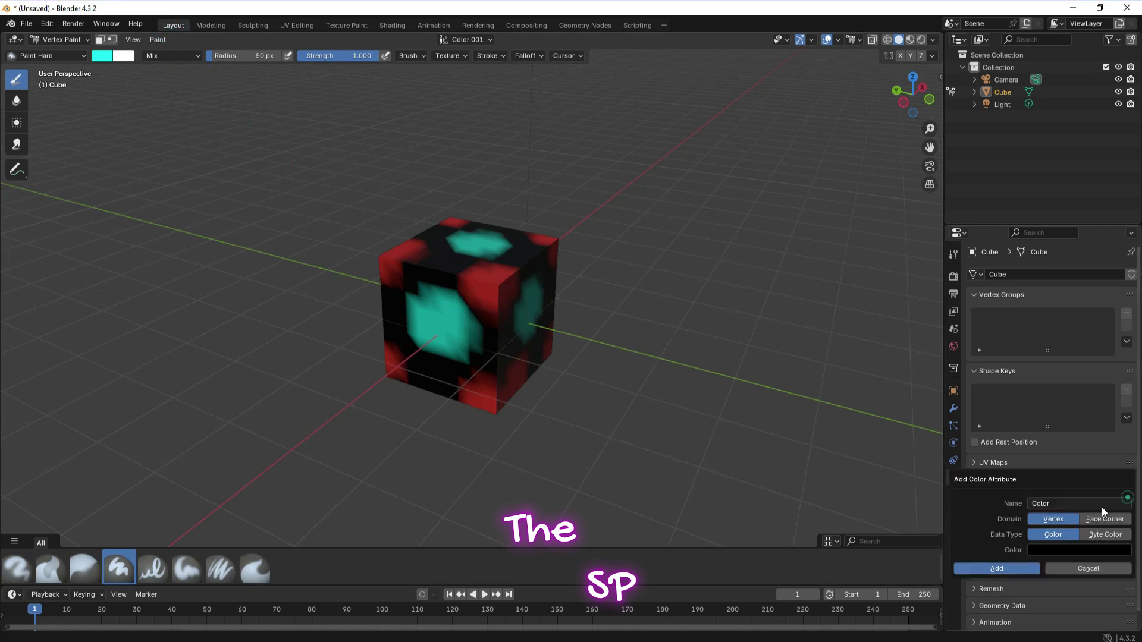
left_click(991, 568)
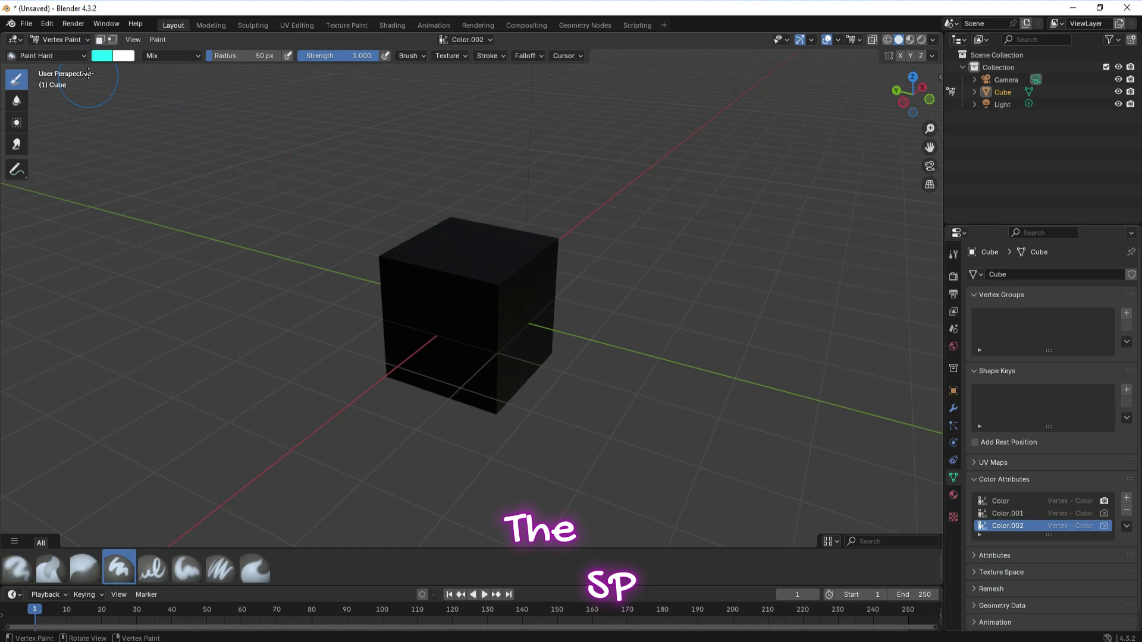
Set the brush color to near-white (#F9FFF2) and paint the cube's corners on the third color attribute.
left_click(100, 57)
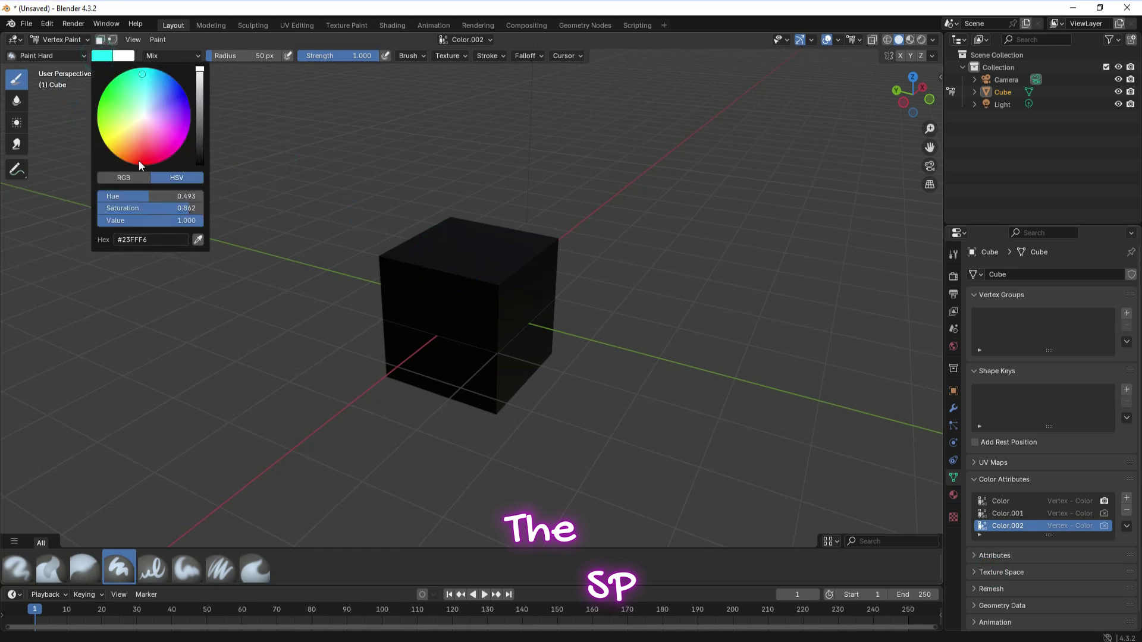
left_click(141, 117)
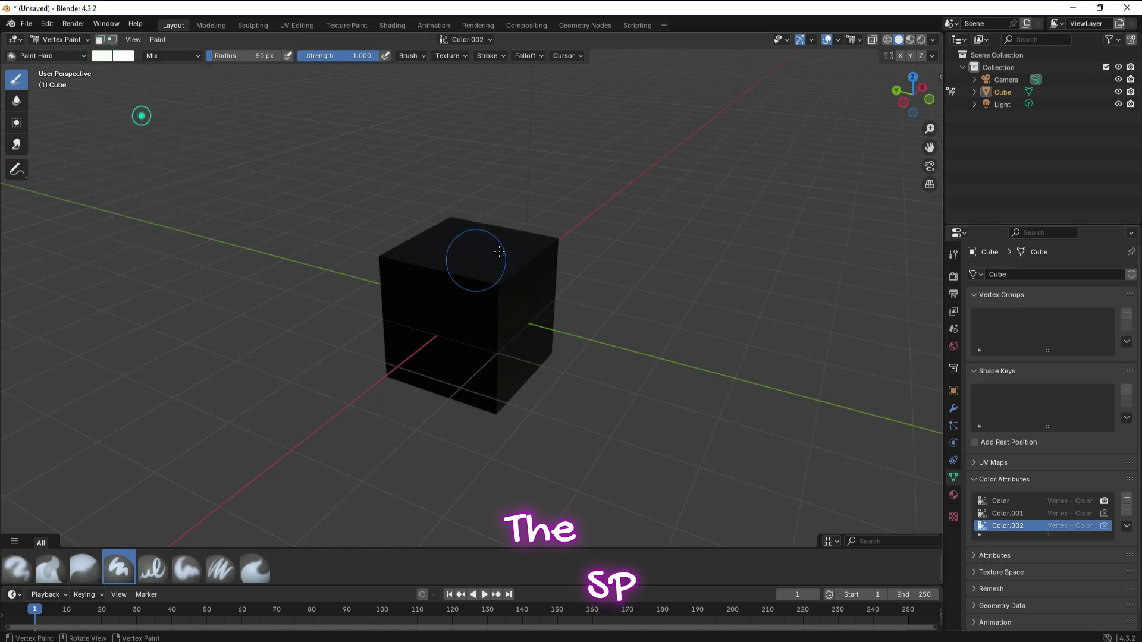
left_click(552, 245)
left_click(454, 221)
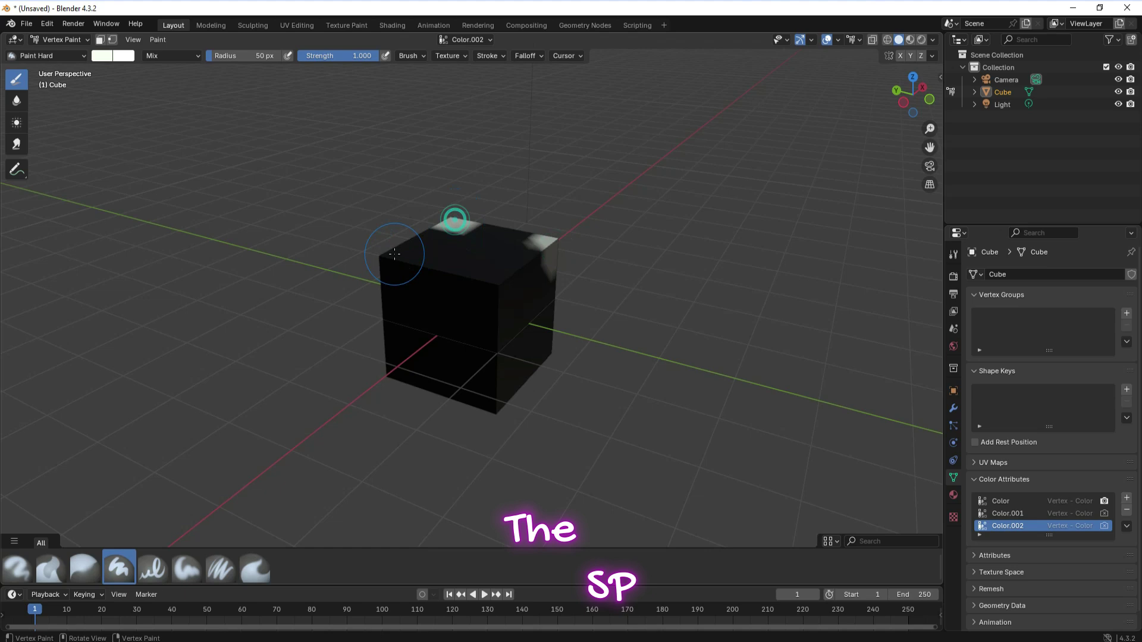
left_click(395, 259)
left_click(388, 362)
left_click(473, 307)
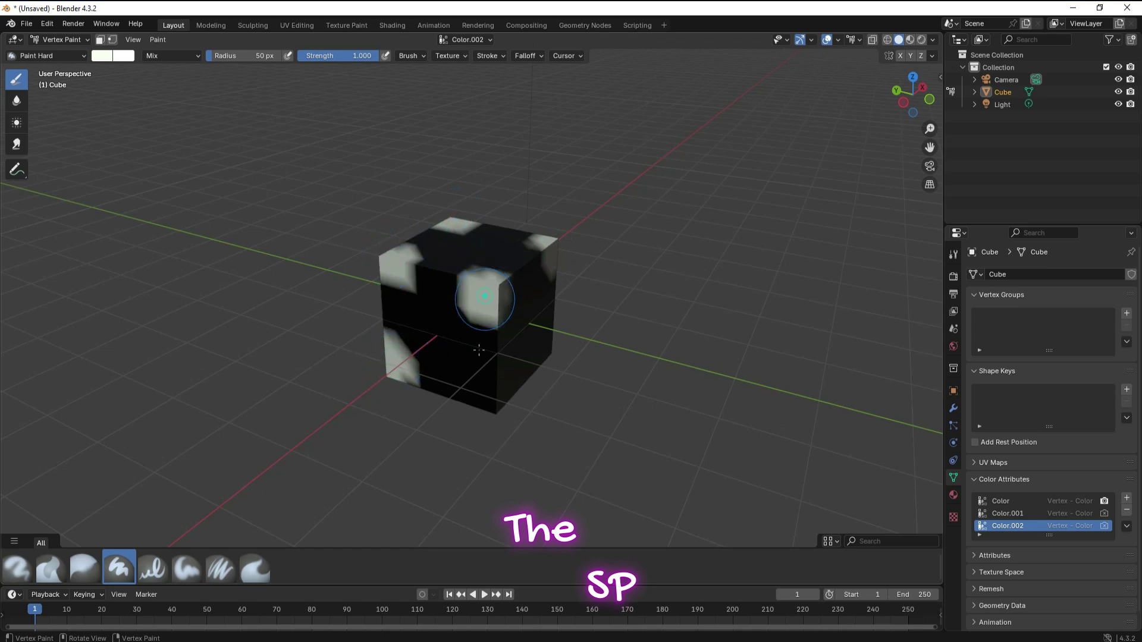
left_click(483, 406)
left_click(549, 350)
left_click_drag(908, 85, 1061, 45)
left_click(397, 378)
Set the brush color to blue and paint a patch in the middle of each of the cube's faces.
left_click(100, 56)
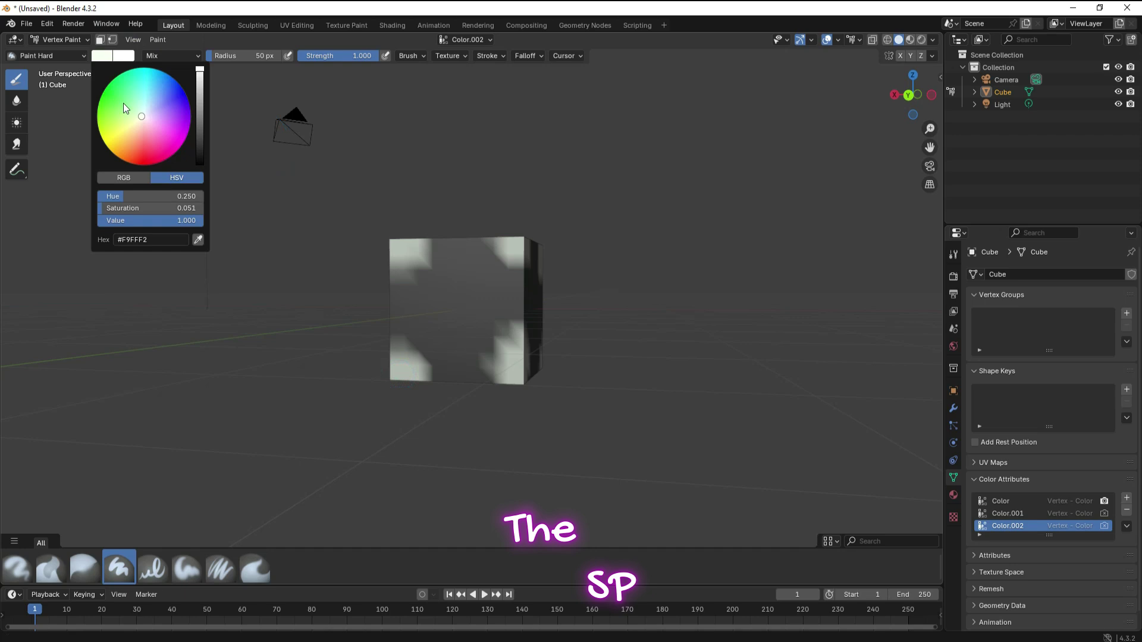
left_click(180, 100)
left_click(461, 298)
mouse_move(908, 95)
left_mouse_down()
mouse_move(903, 125)
mouse_move(767, 27)
left_mouse_up()
left_click(453, 269)
left_click(499, 305)
left_click(411, 312)
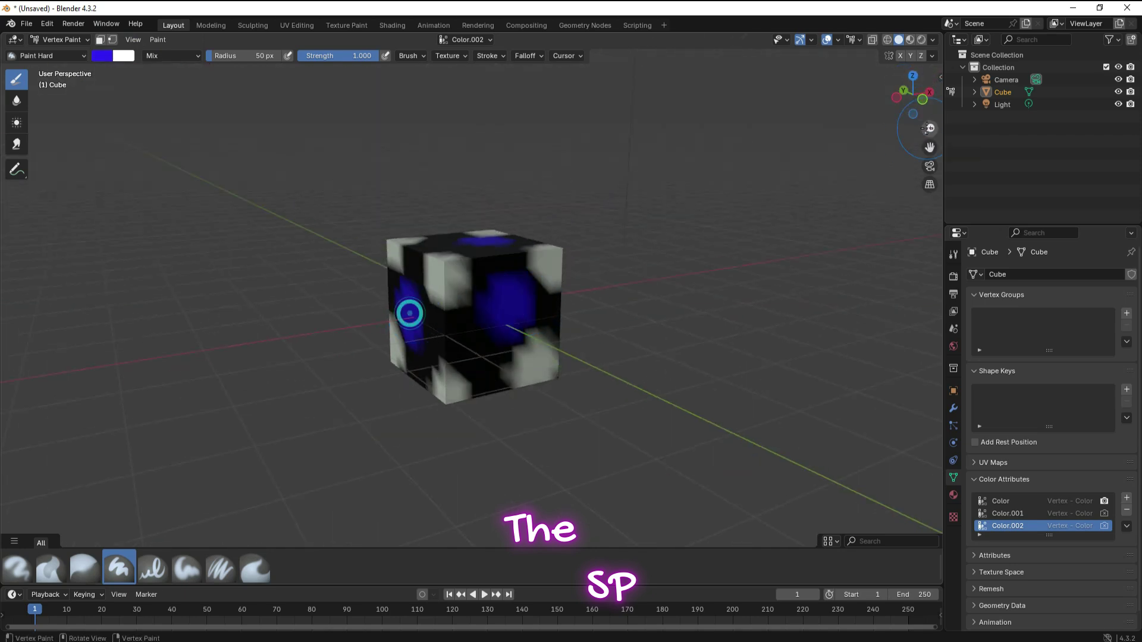
mouse_move(913, 98)
left_mouse_down()
mouse_move(877, 39)
mouse_move(880, 9)
left_mouse_up()
left_click(477, 357)
left_click_drag(909, 97, 800, 148)
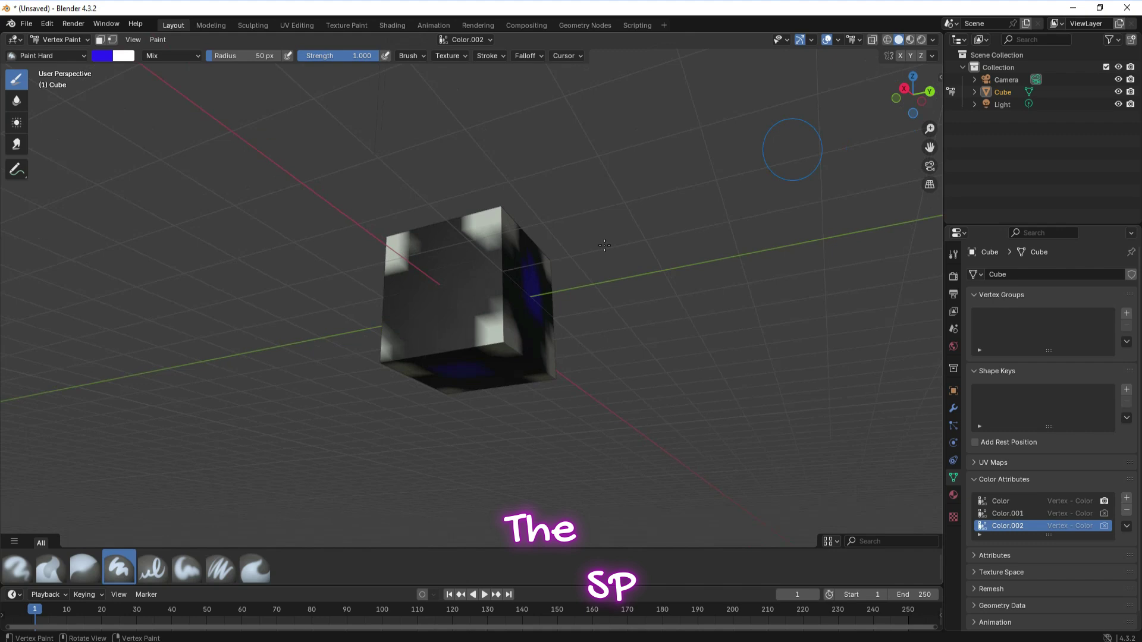
left_click(452, 286)
left_click_drag(914, 96, 823, 145)
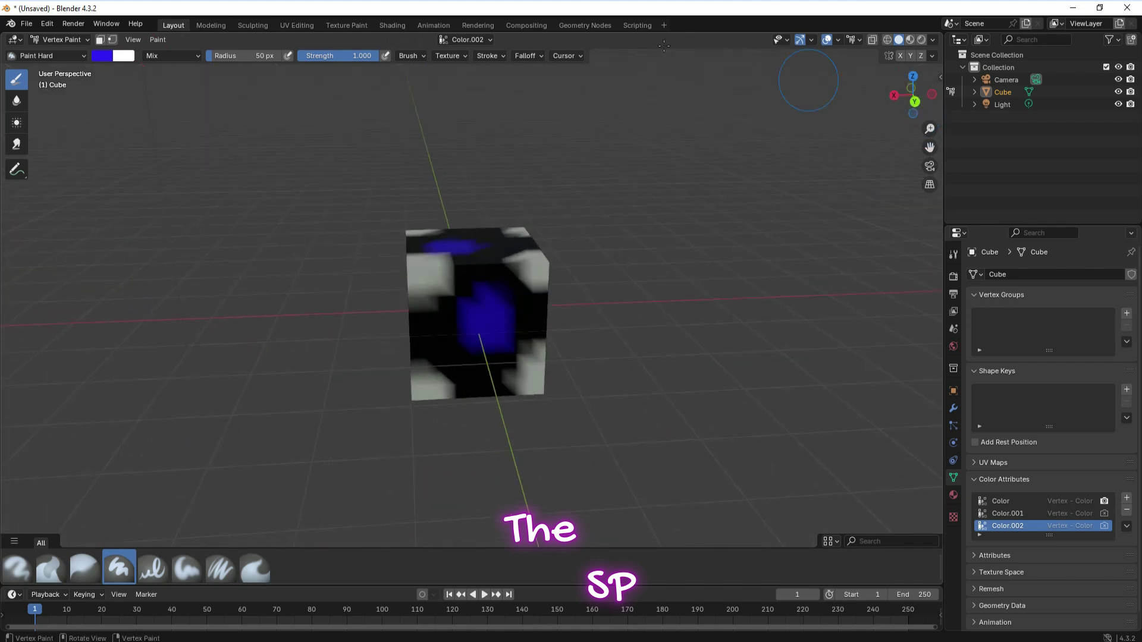
Preview the third paint job on the material by setting the Color Attribute node to Color.002 in the Shading workspace.
left_click(392, 25)
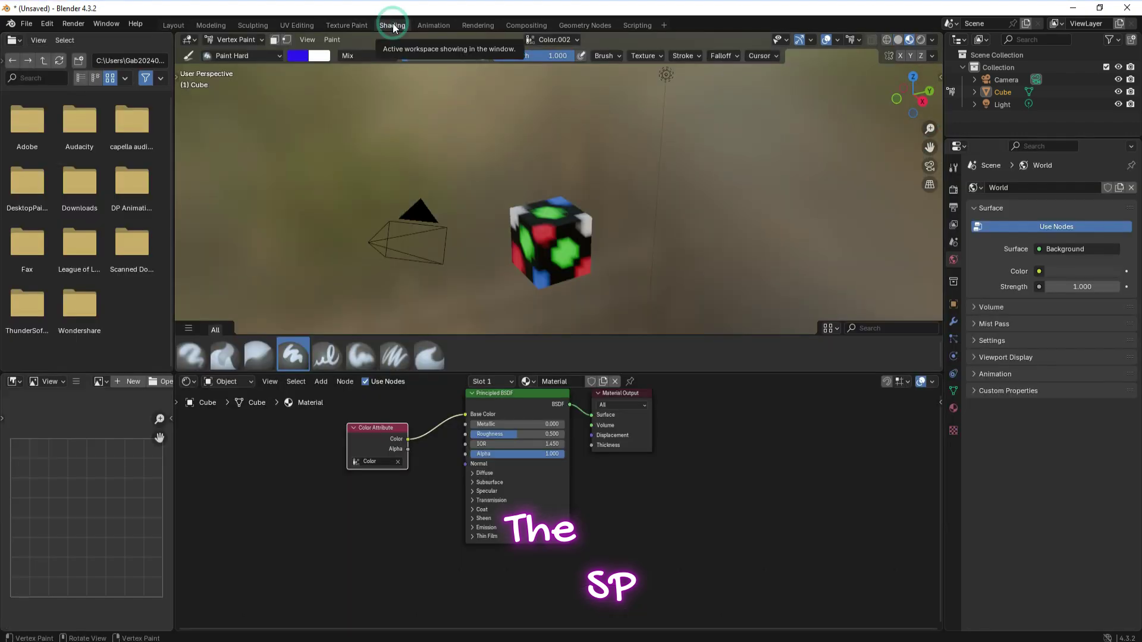
left_click(377, 462)
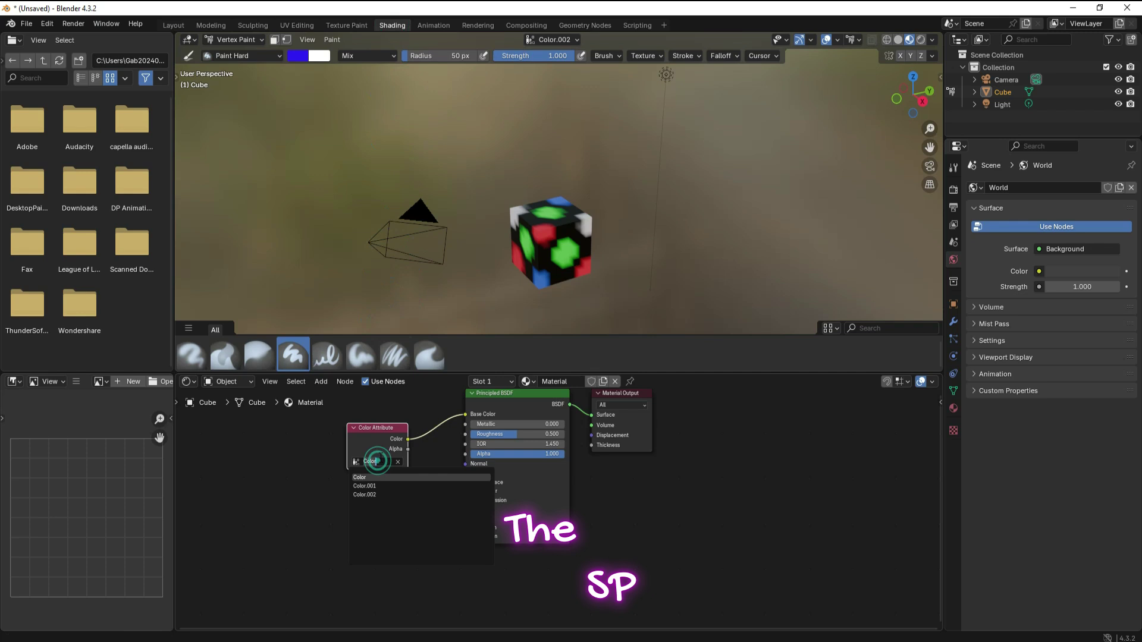
left_click(368, 494)
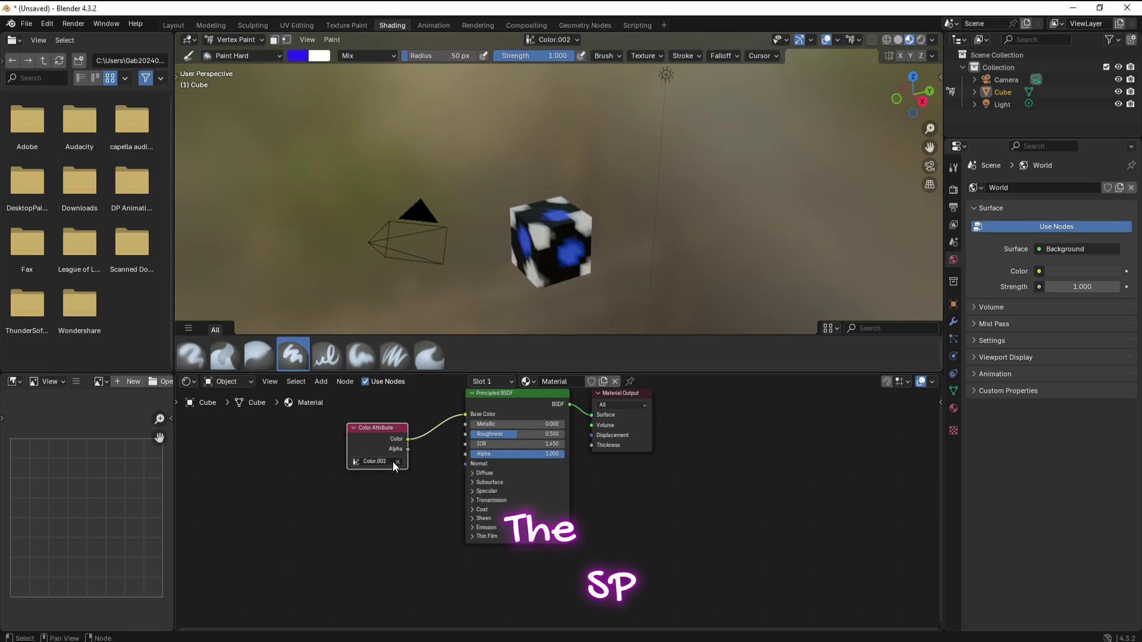
Preview Color.001 in the Color Attribute node, return the node to Color and deselect it.
left_click(392, 462)
left_click(369, 486)
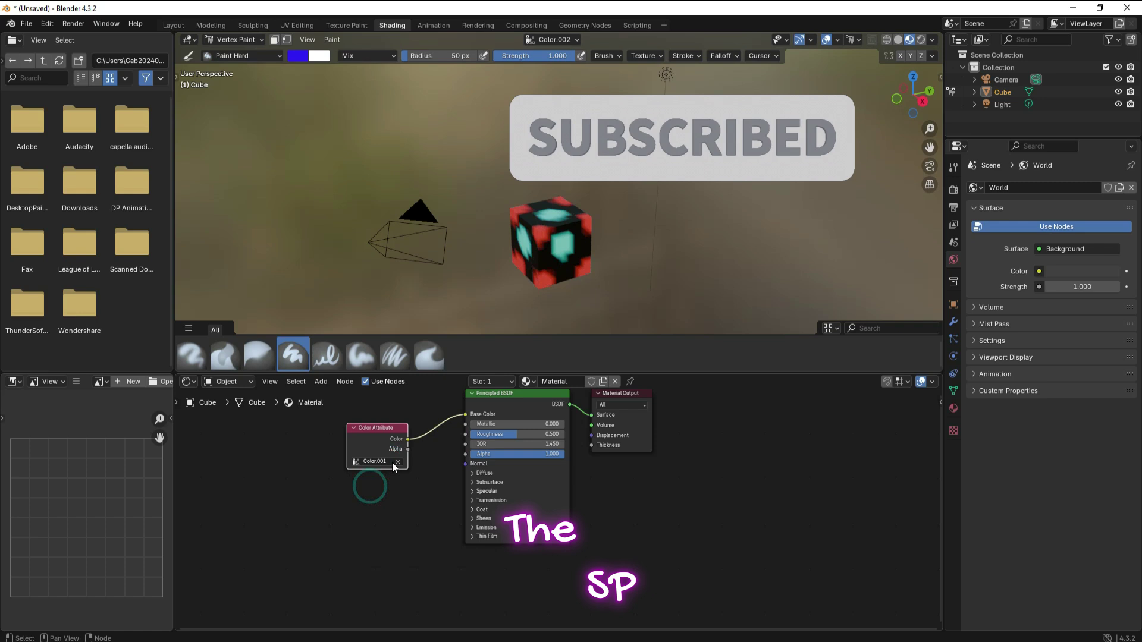
left_click(391, 462)
left_click(365, 476)
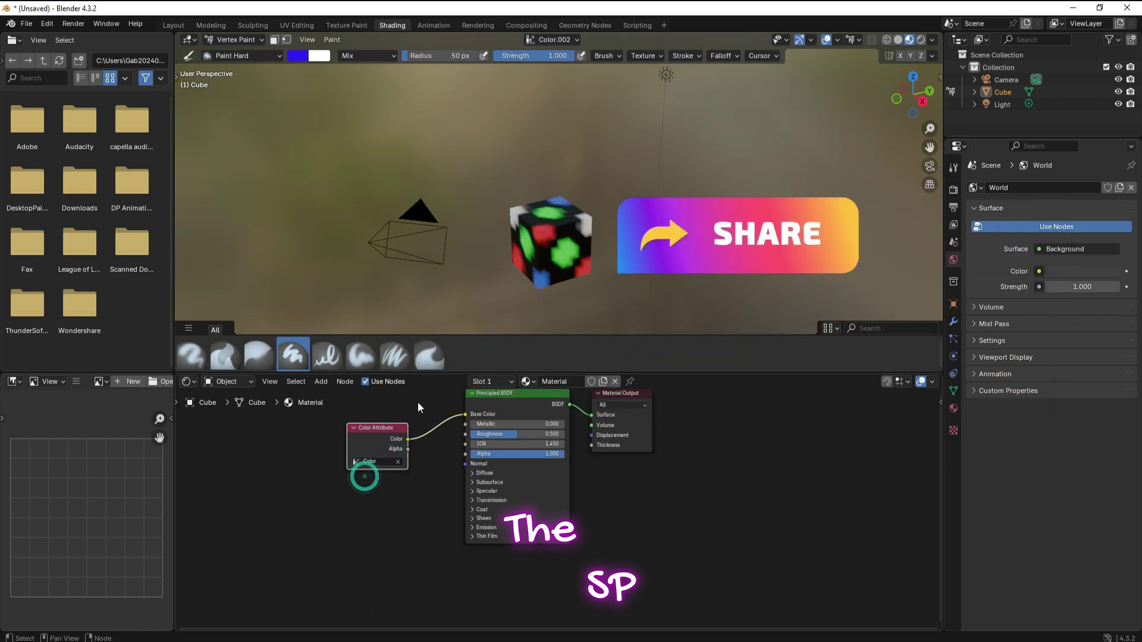
left_click(728, 477)
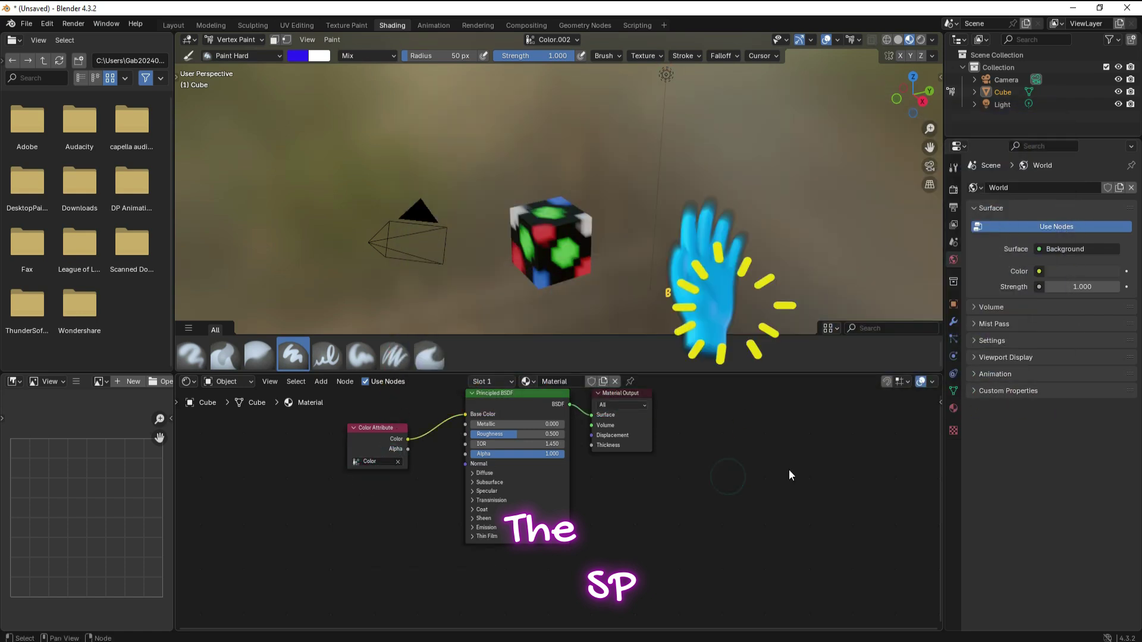